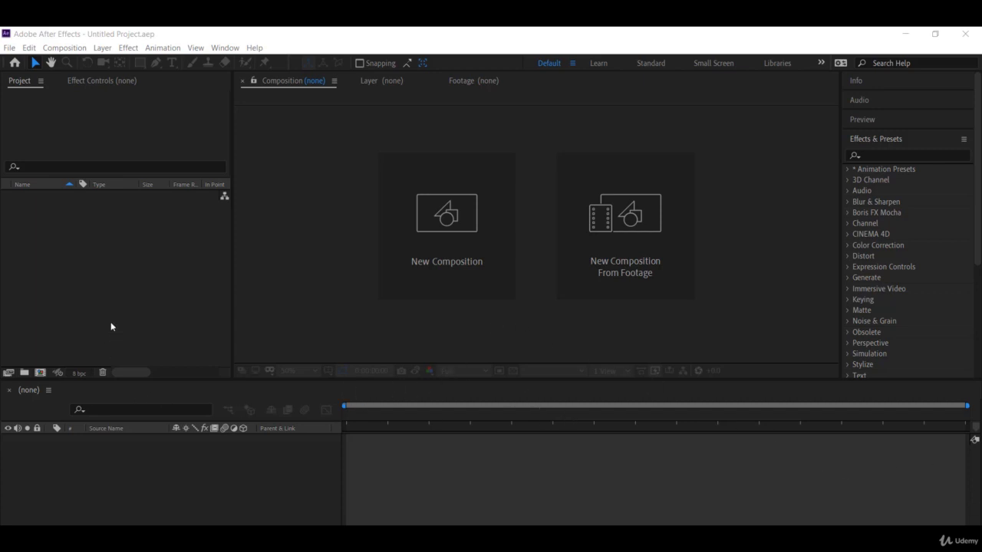
# Create a composition named "text animation" with a duration of 0:00:10:00
pyautogui.click(397, 259)
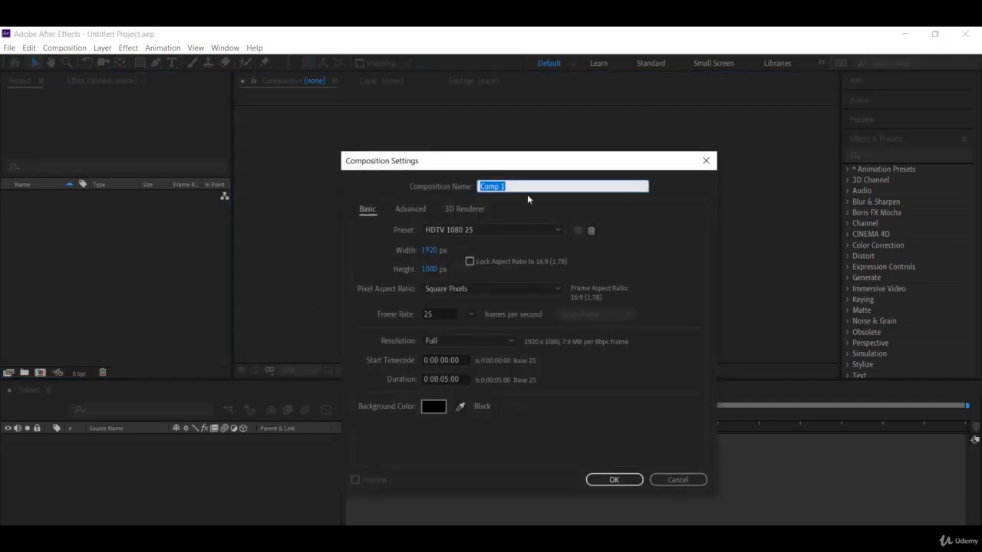
pyautogui.write('text animation')
pyautogui.click(444, 379)
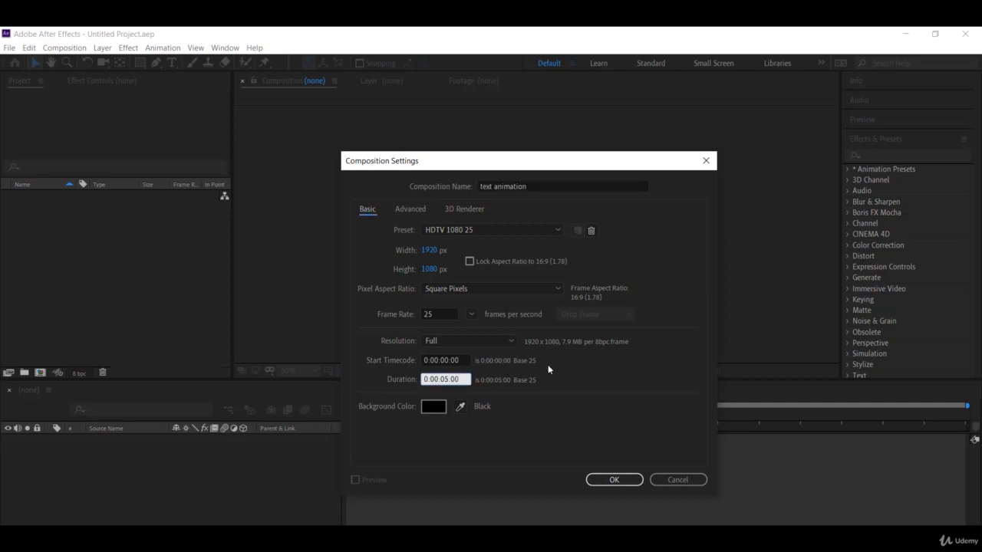
pyautogui.press('BackSpace')
pyautogui.write('1')
pyautogui.press('Right')
pyautogui.press('BackSpace')
pyautogui.write('0')
pyautogui.click(600, 480)
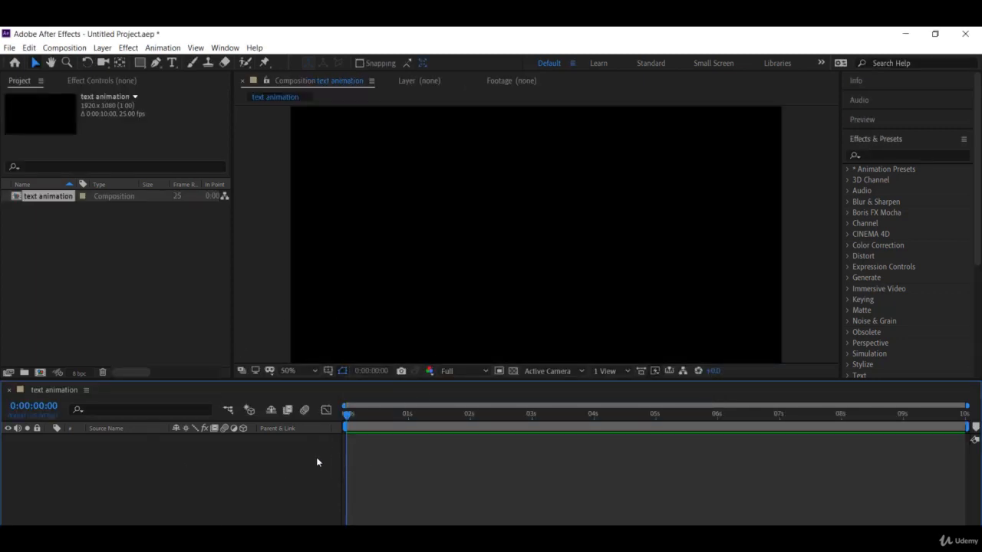
# Add a full-frame solid named "bg" in a darker teal shade and lock its layer
pyautogui.click(104, 51)
pyautogui.moveTo(122, 48)
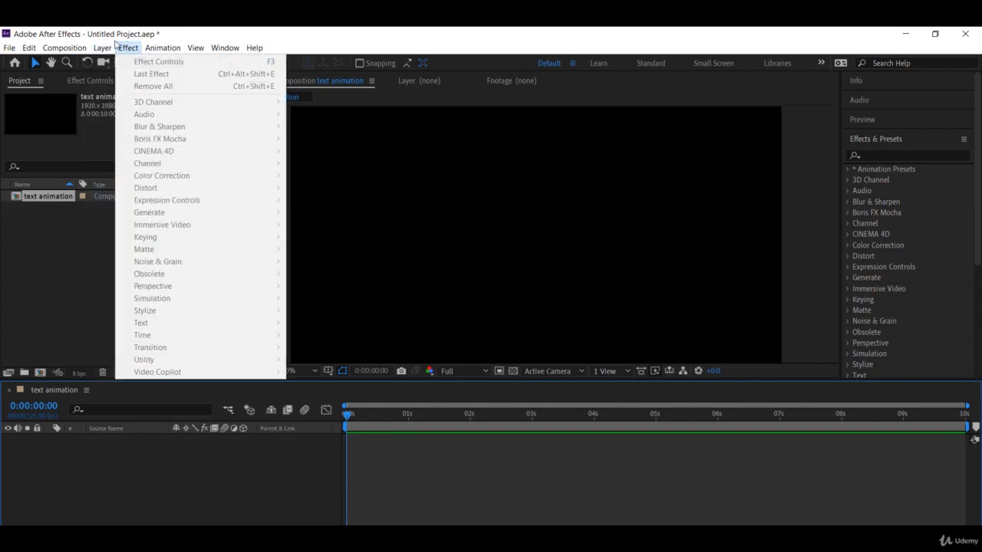
pyautogui.moveTo(268, 62)
pyautogui.click(307, 72)
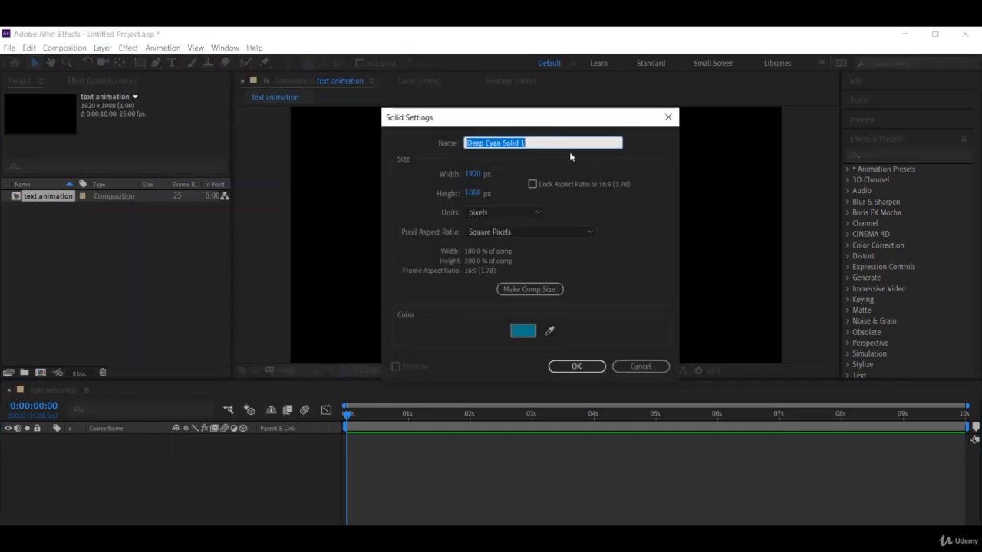
pyautogui.press('BackSpace')
pyautogui.write('bg')
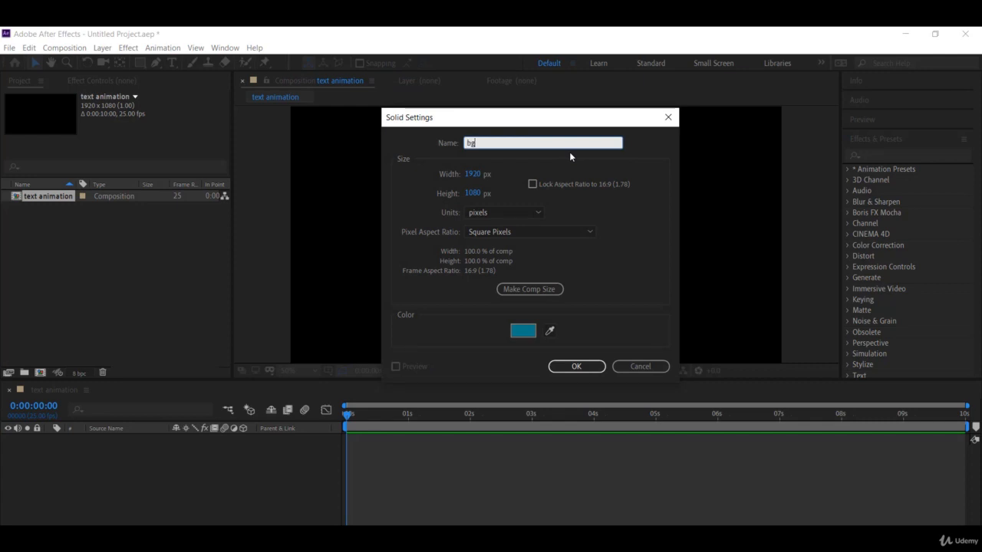
pyautogui.click(521, 330)
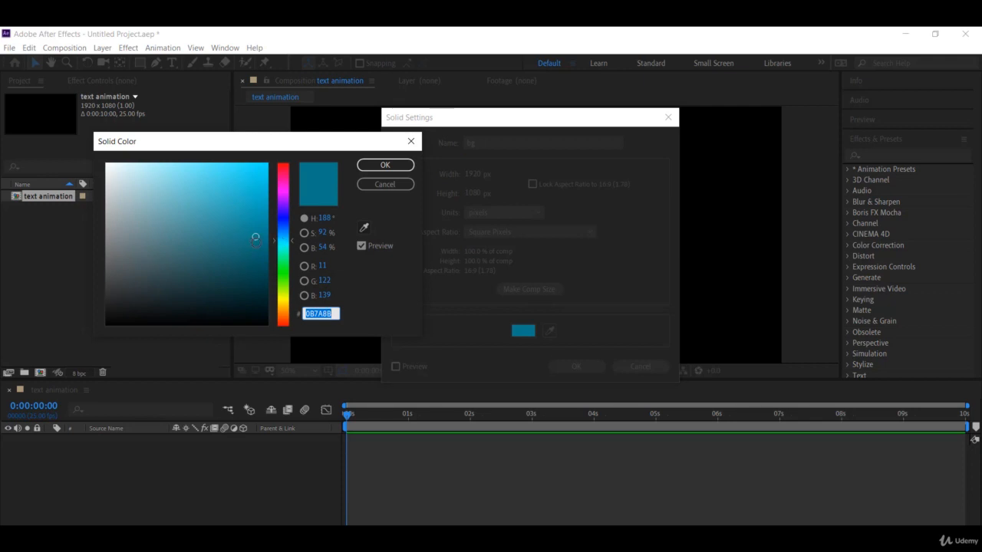
pyautogui.moveTo(255, 238); pyautogui.dragTo(261, 263)
pyautogui.click(385, 165)
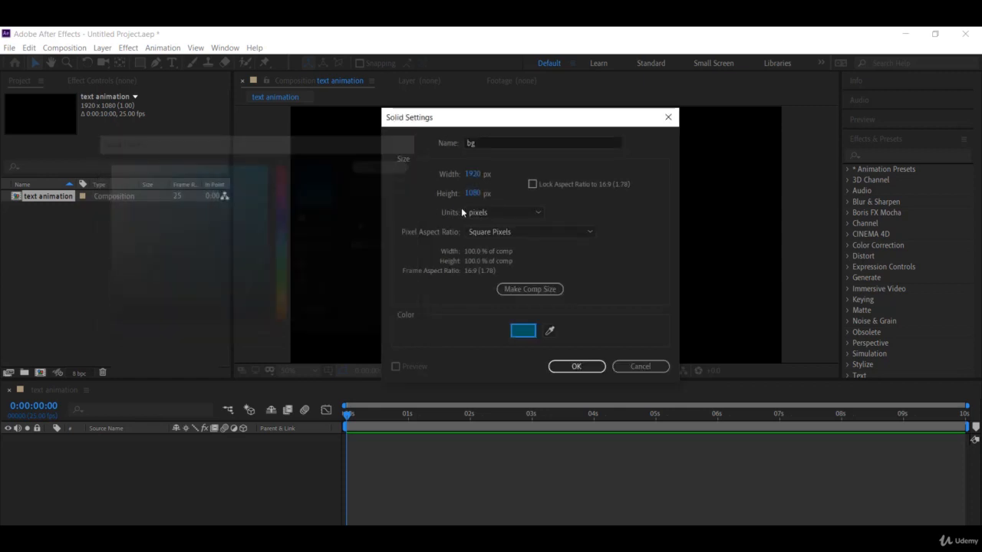
pyautogui.click(571, 365)
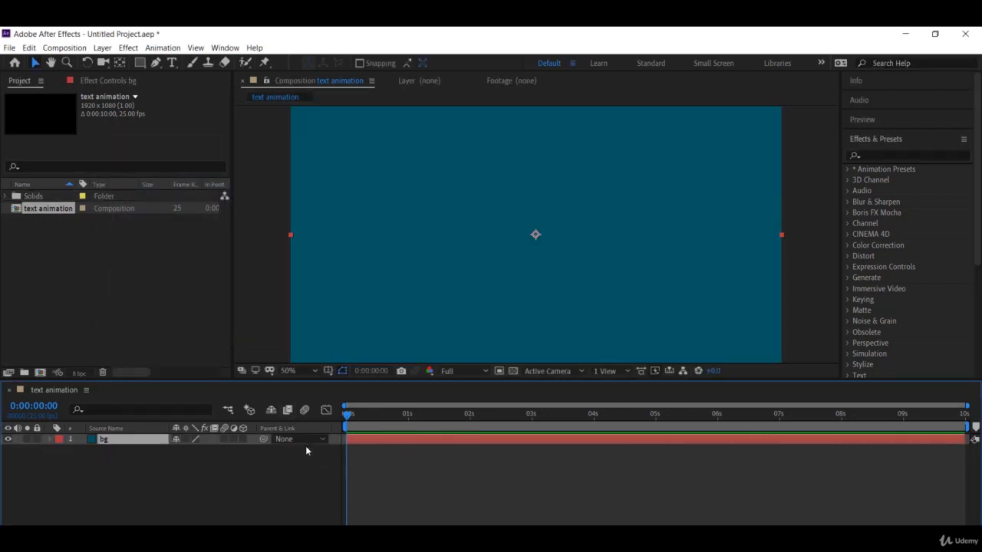
pyautogui.click(37, 438)
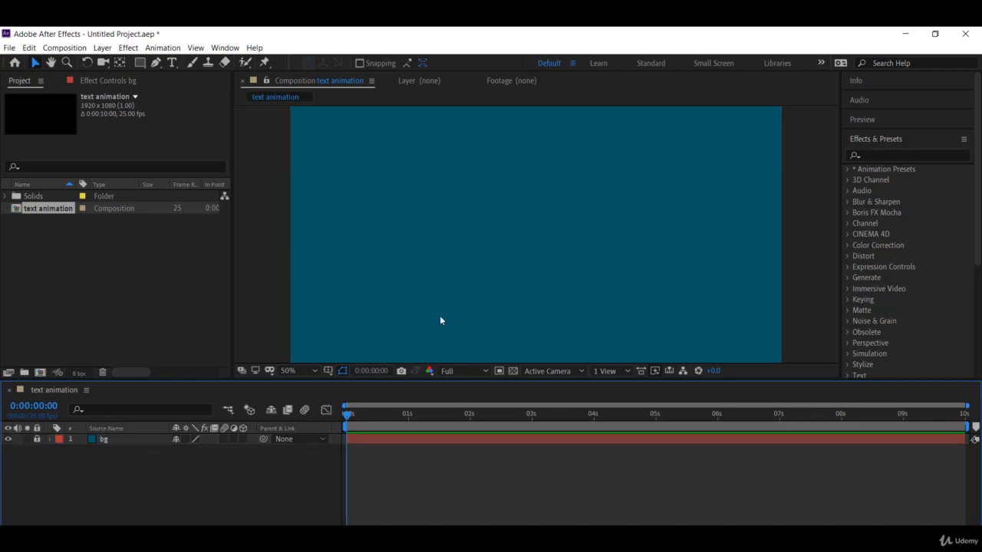
pyautogui.moveTo(518, 296); pyautogui.dragTo(387, 304)
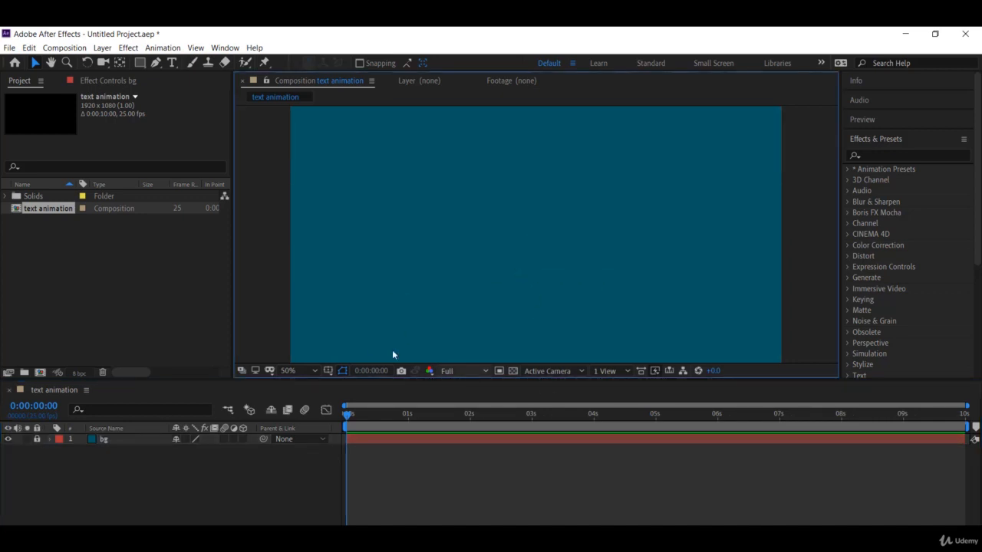
# Add a text layer reading "Text." to the composition
pyautogui.click(172, 65)
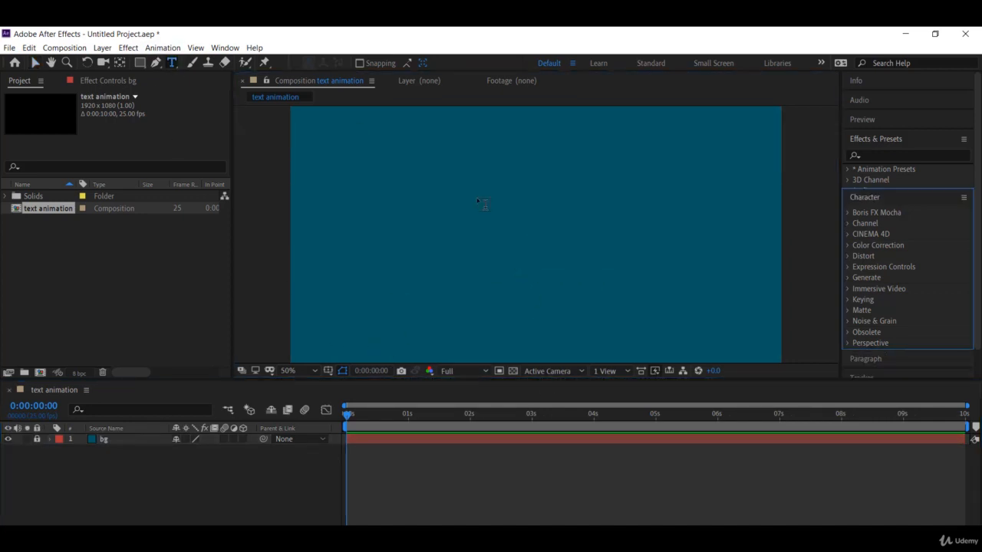
pyautogui.click(454, 224)
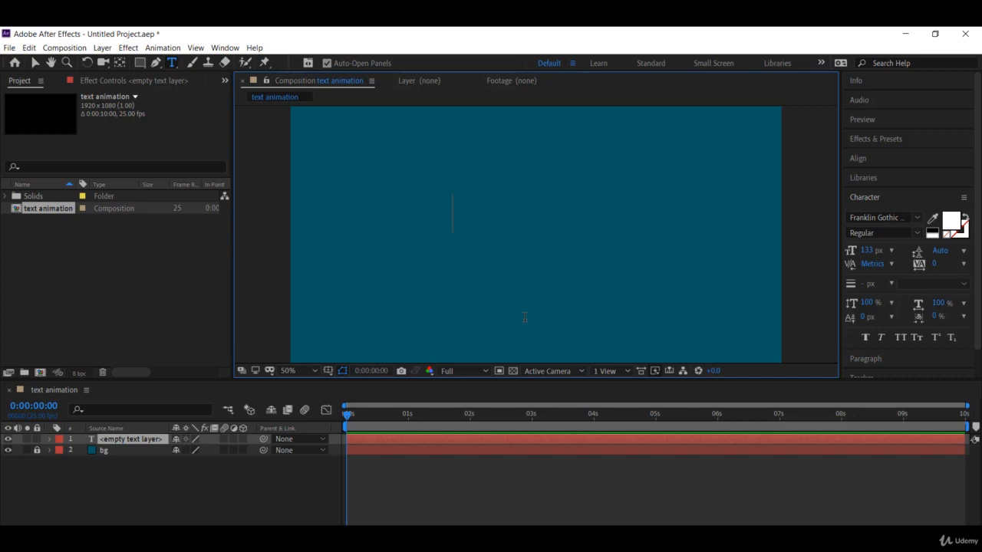
pyautogui.write('Tex')
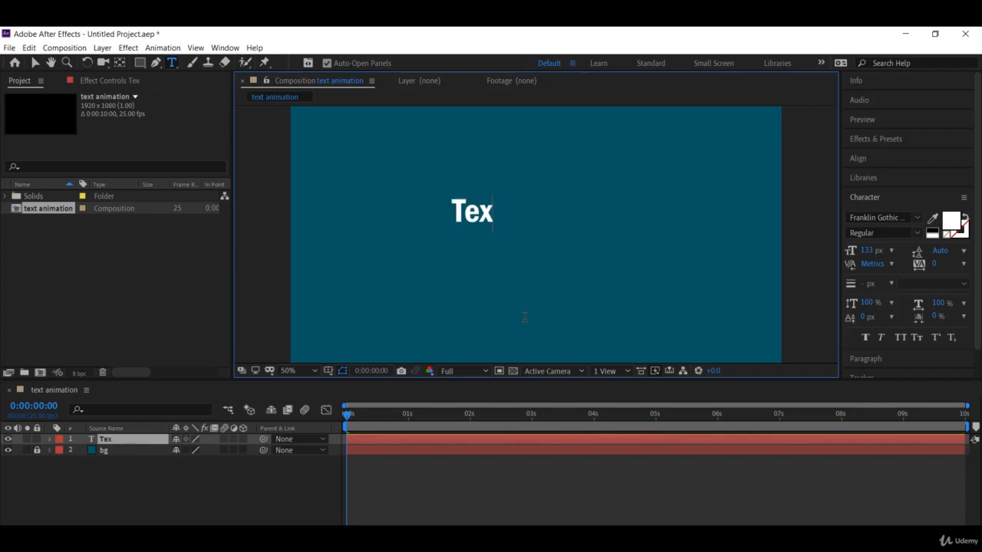
pyautogui.write('t.')
# Center the text layer horizontally and vertically in the composition
pyautogui.click(126, 439)
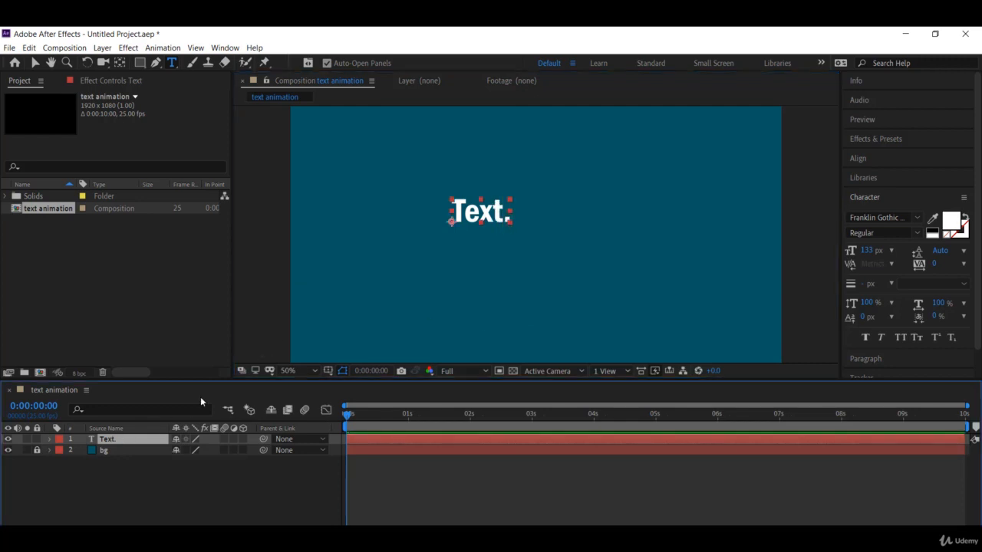
pyautogui.click(868, 158)
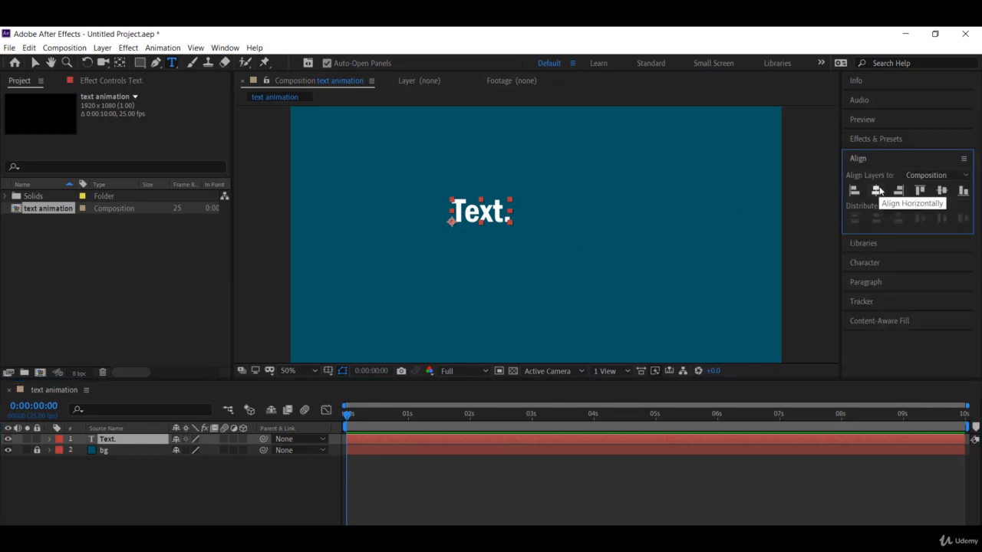
pyautogui.click(877, 191)
pyautogui.click(942, 190)
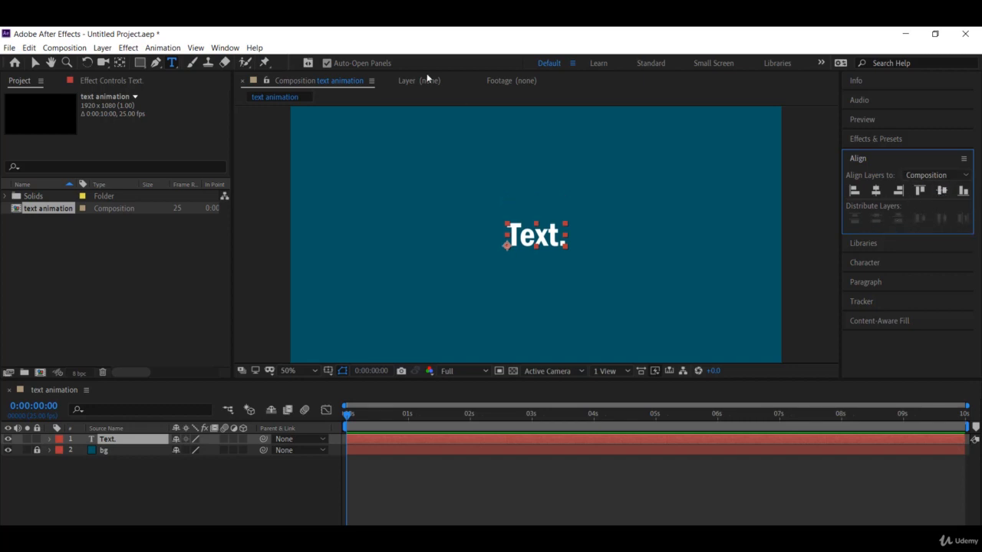
pyautogui.click(224, 48)
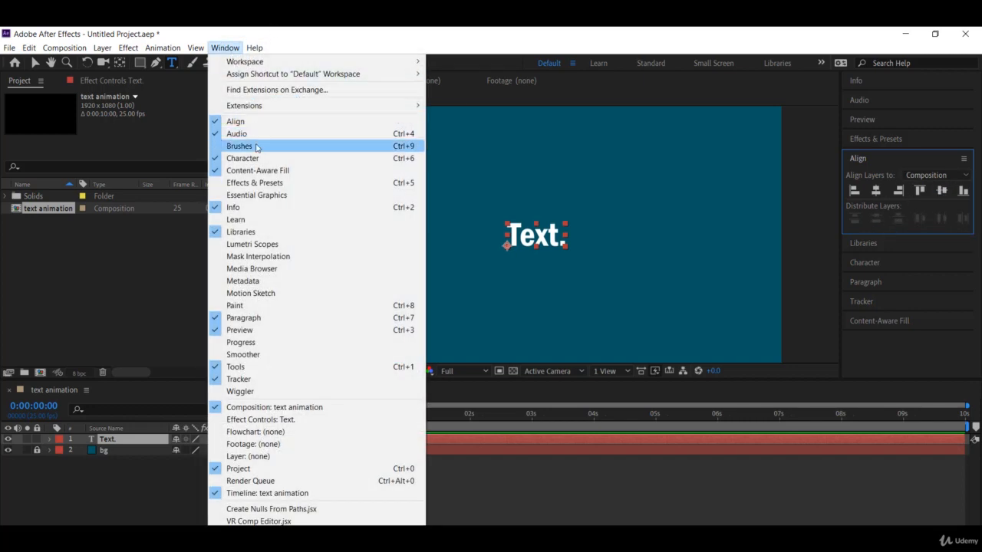
pyautogui.click(698, 225)
pyautogui.click(699, 225)
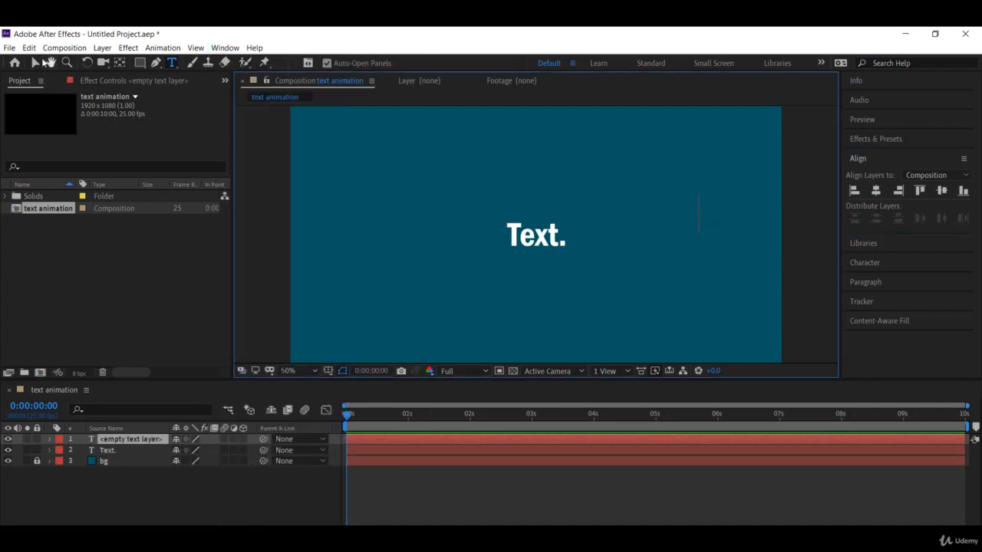
pyautogui.click(34, 63)
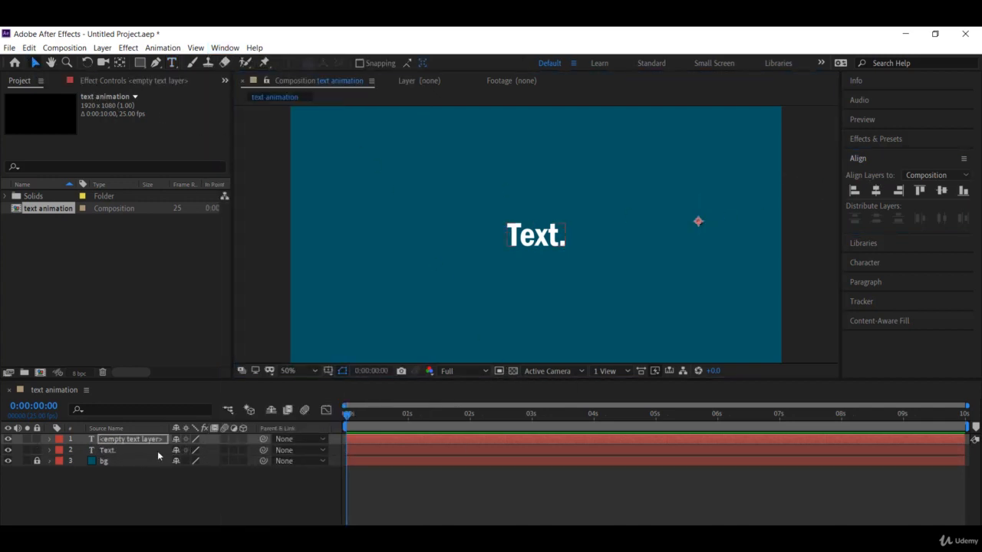
pyautogui.click(139, 443)
pyautogui.press('Delete')
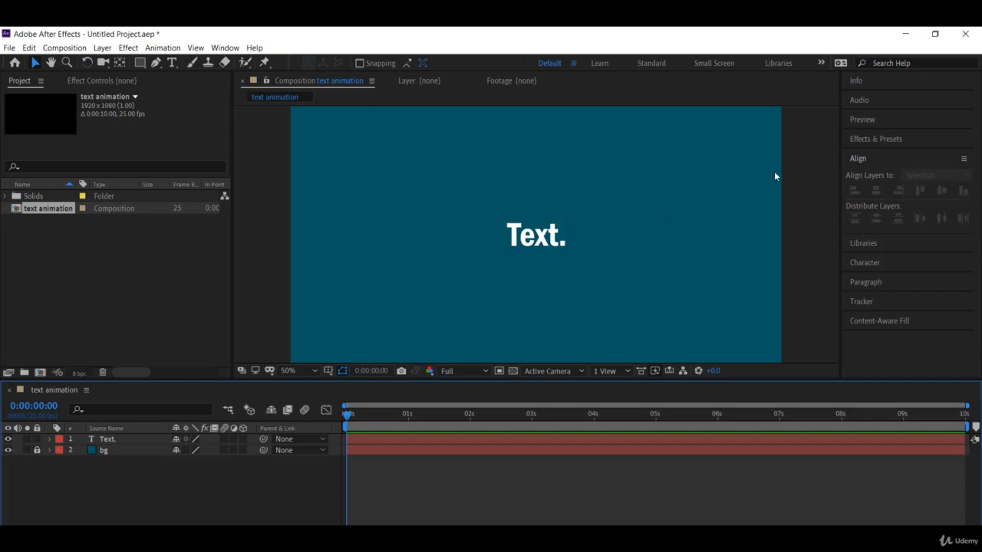
# Apply the Slow Fade On animation preset from the Animate In group of text presets to the "Text." layer
pyautogui.click(869, 141)
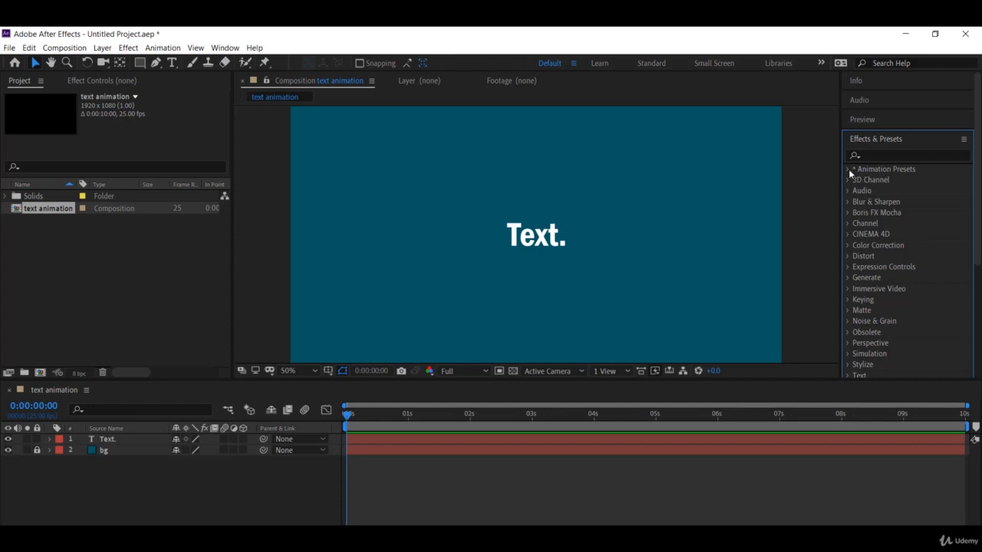
pyautogui.click(848, 169)
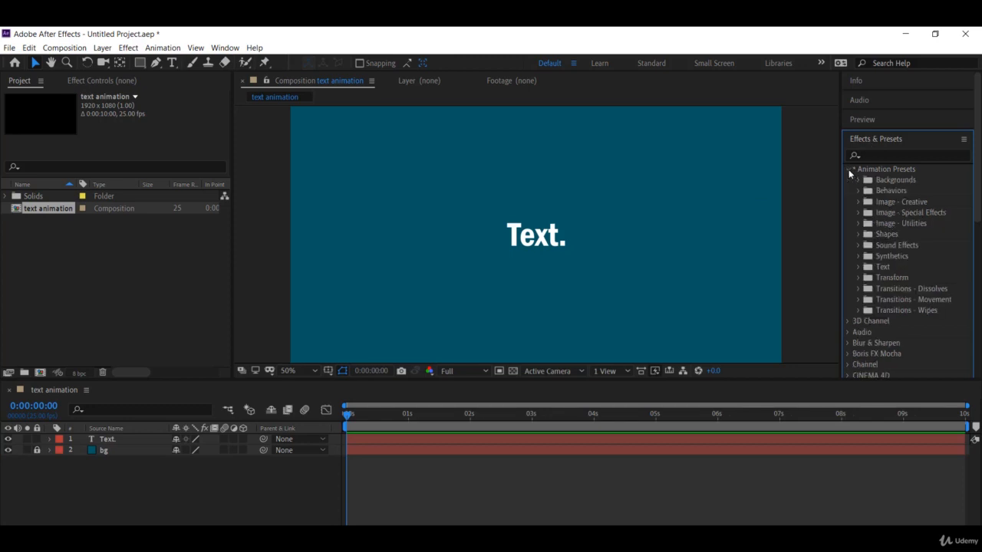
pyautogui.click(857, 267)
pyautogui.scroll(-1, 911, 271)
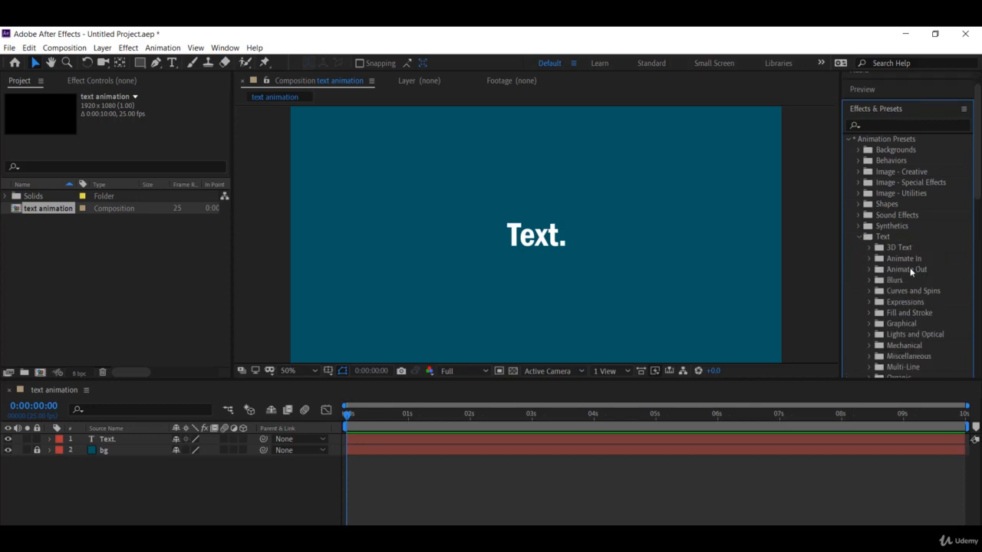
pyautogui.scroll(-1, 892, 251)
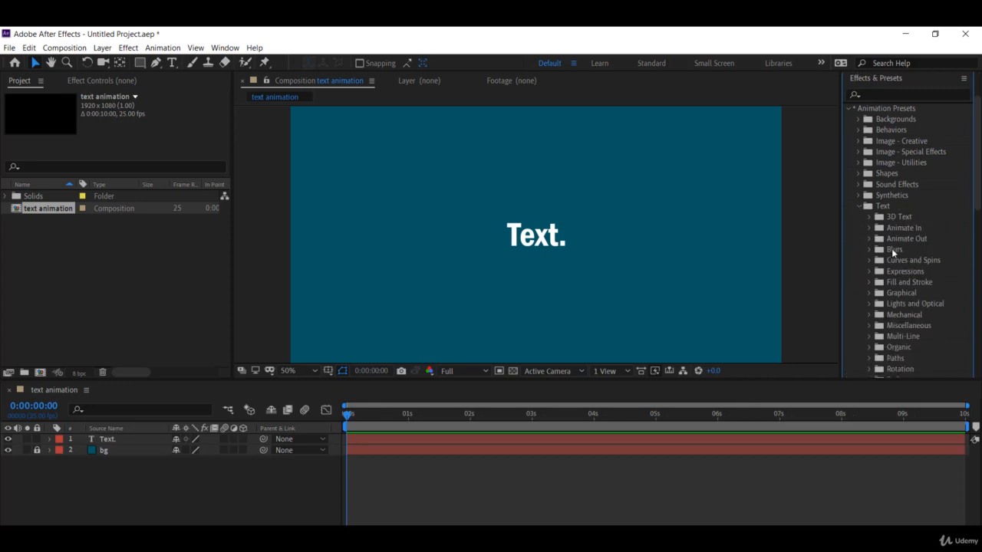
pyautogui.scroll(-1, 892, 227)
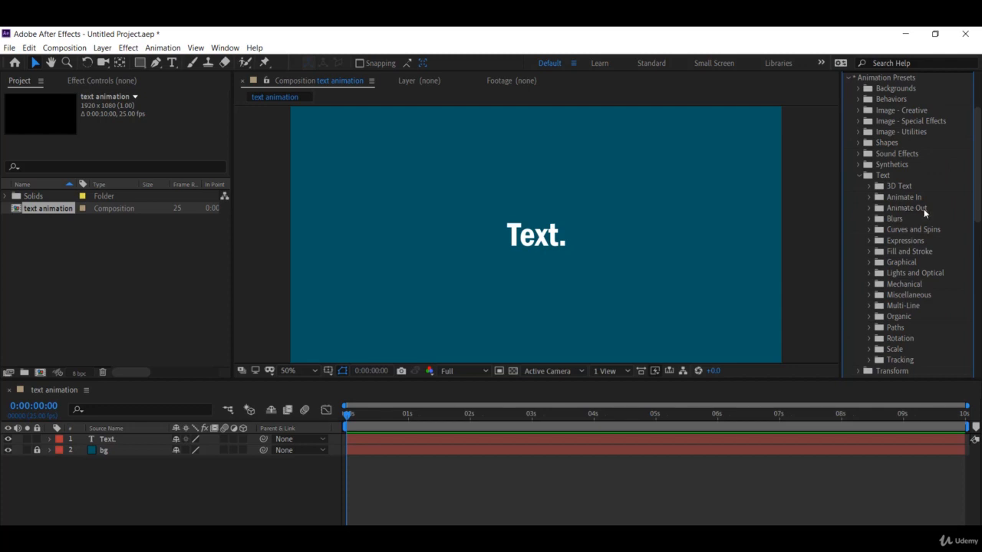
pyautogui.scroll(-2, 913, 229)
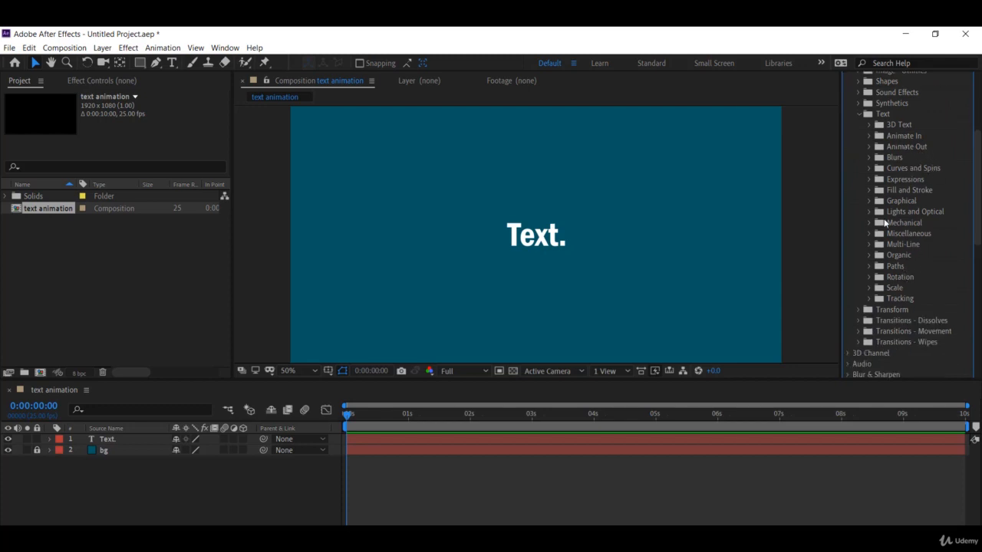
pyautogui.scroll(2, 888, 213)
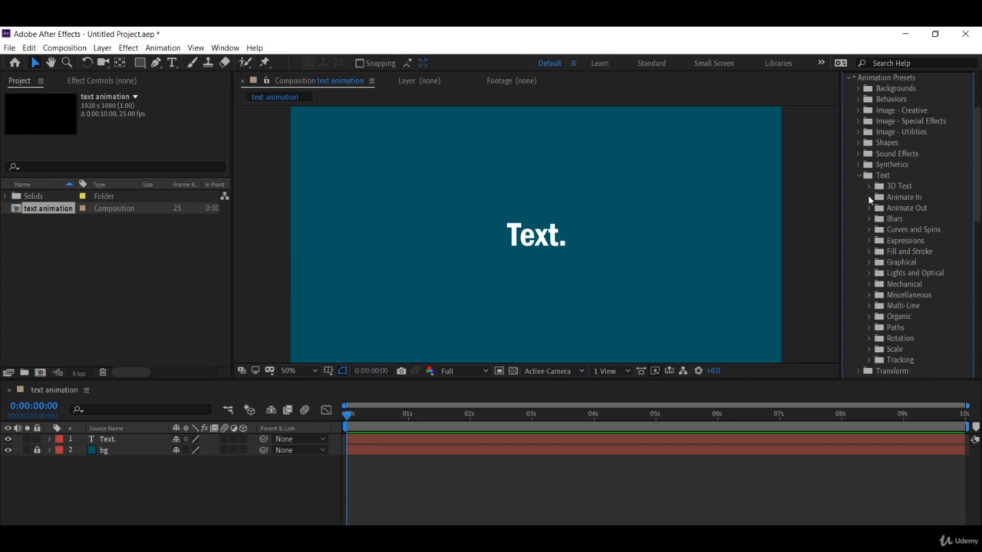
pyautogui.click(871, 198)
pyautogui.scroll(-4, 916, 213)
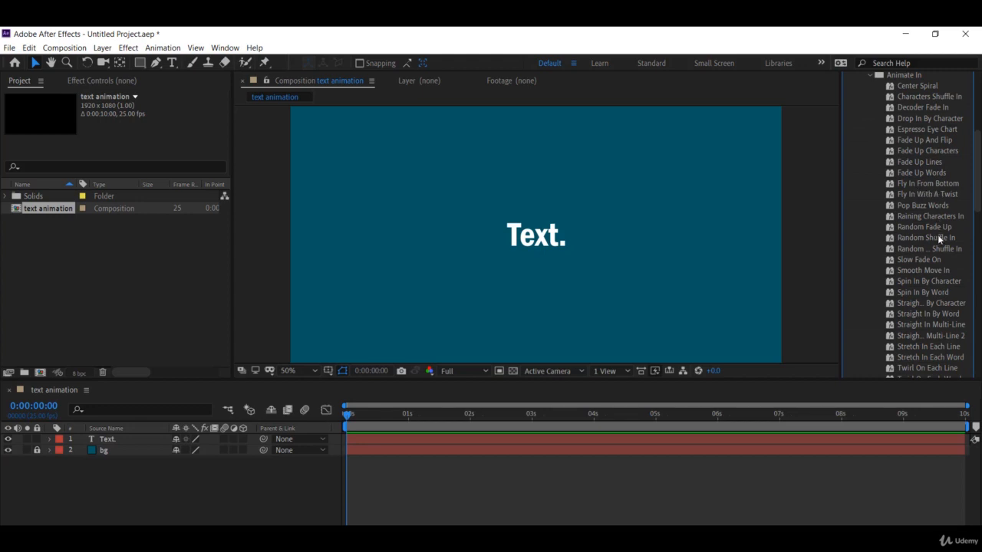
pyautogui.scroll(-2, 938, 239)
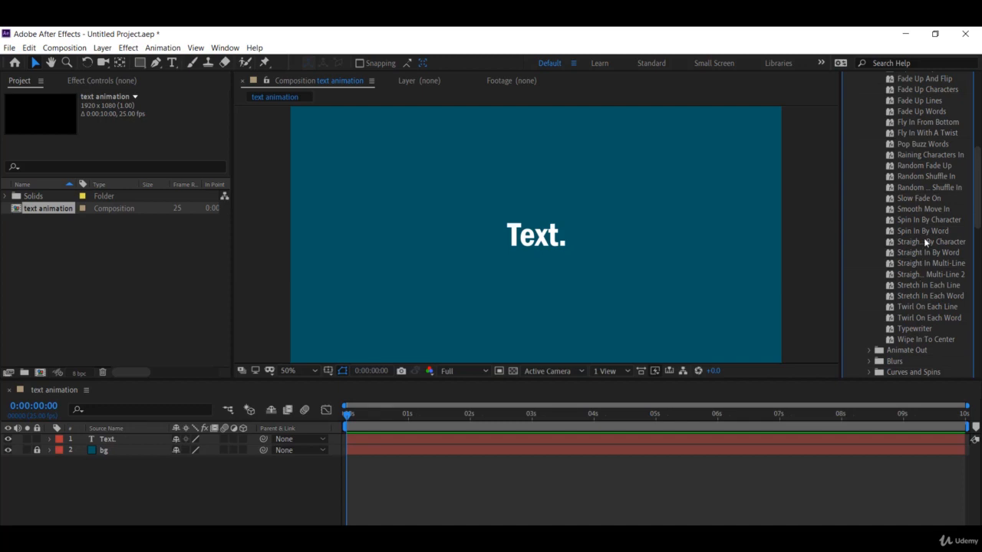
pyautogui.scroll(1, 925, 241)
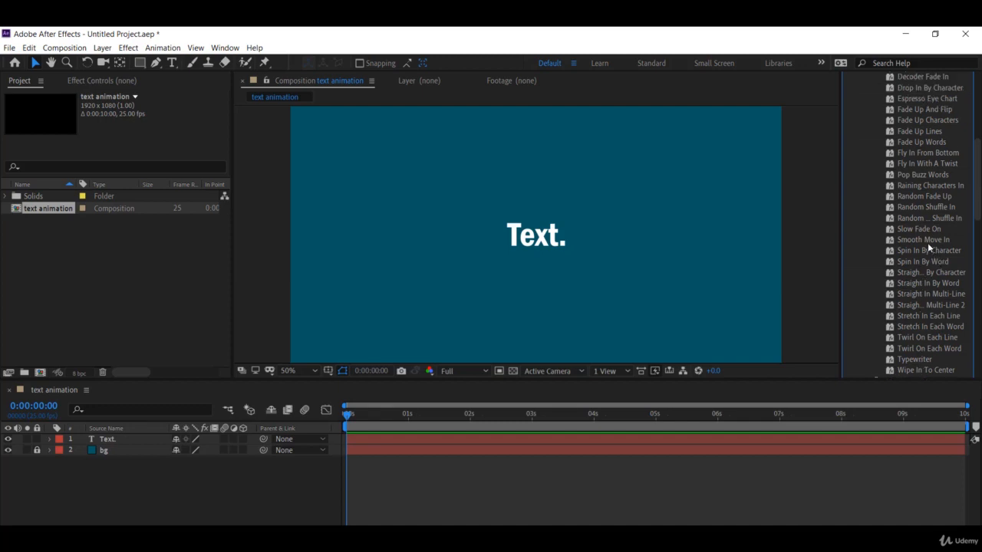
pyautogui.moveTo(927, 230); pyautogui.dragTo(559, 239)
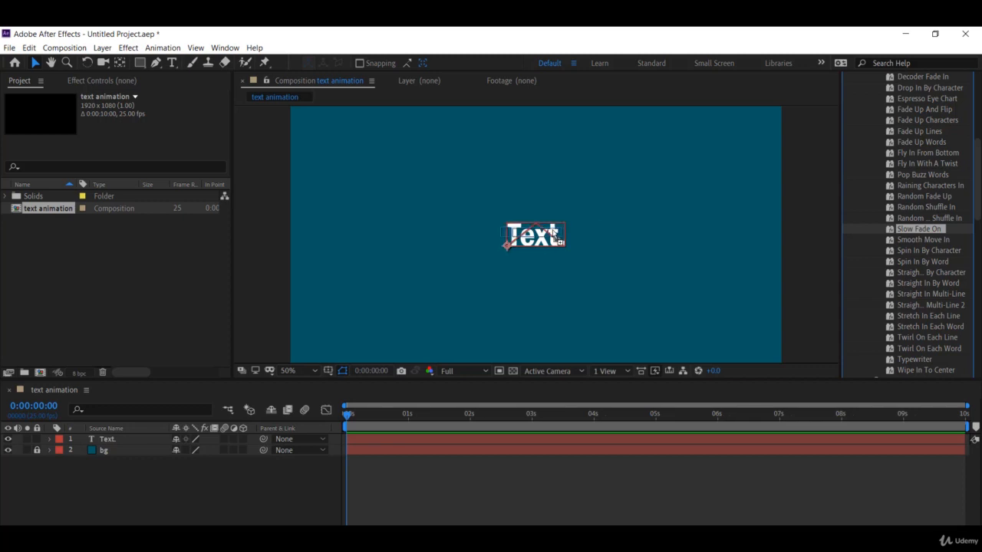
# Reveal the text layer's keyframes and preview the fade-in animation from the start
pyautogui.click(404, 441)
pyautogui.press('u')
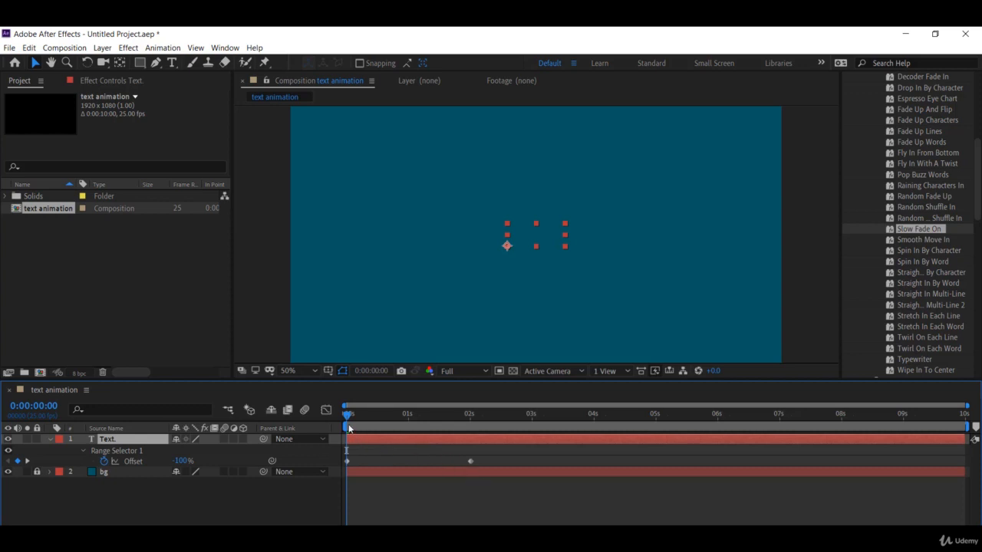
pyautogui.press('space')
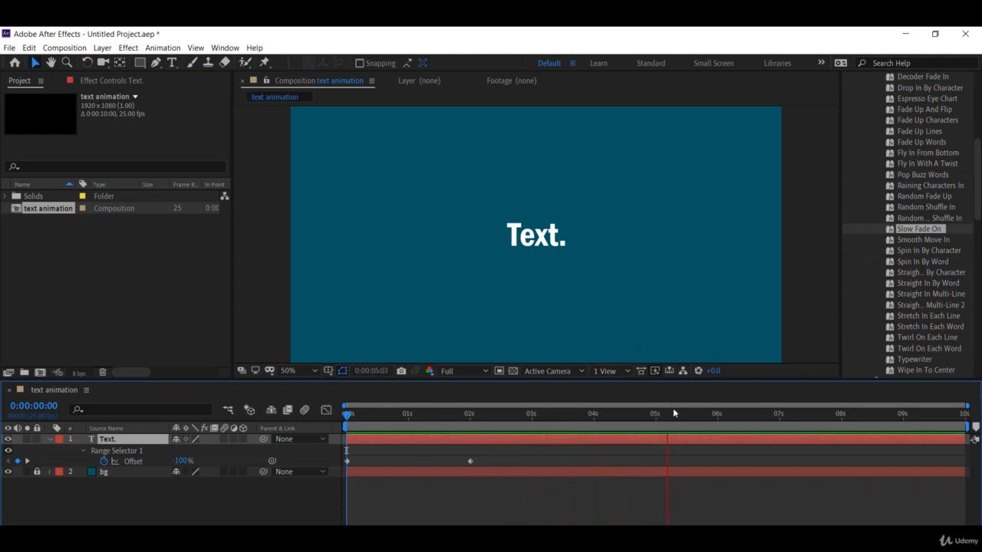
pyautogui.press('space')
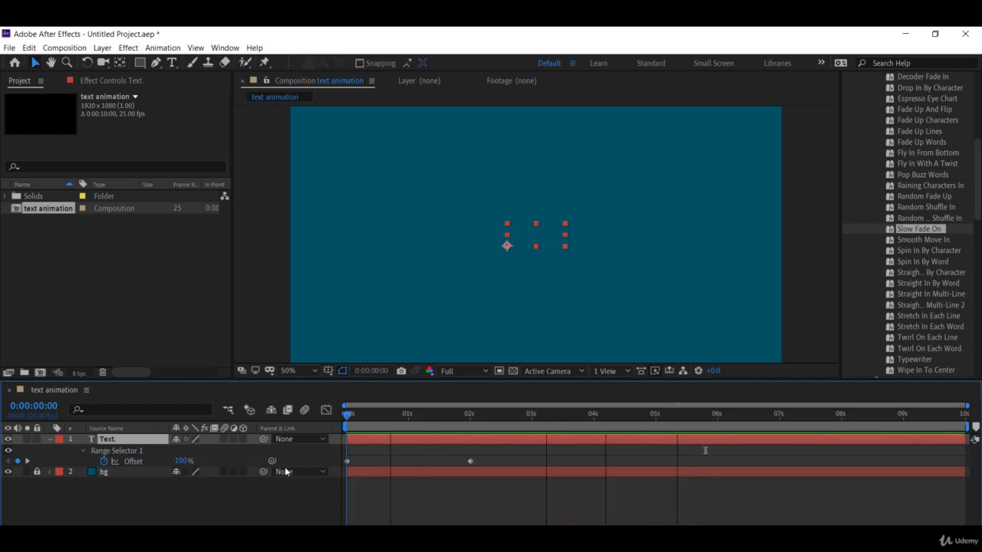
# Preview the text's fade-in animation from the start and again from frame 0:00:00:09
pyautogui.press('space')
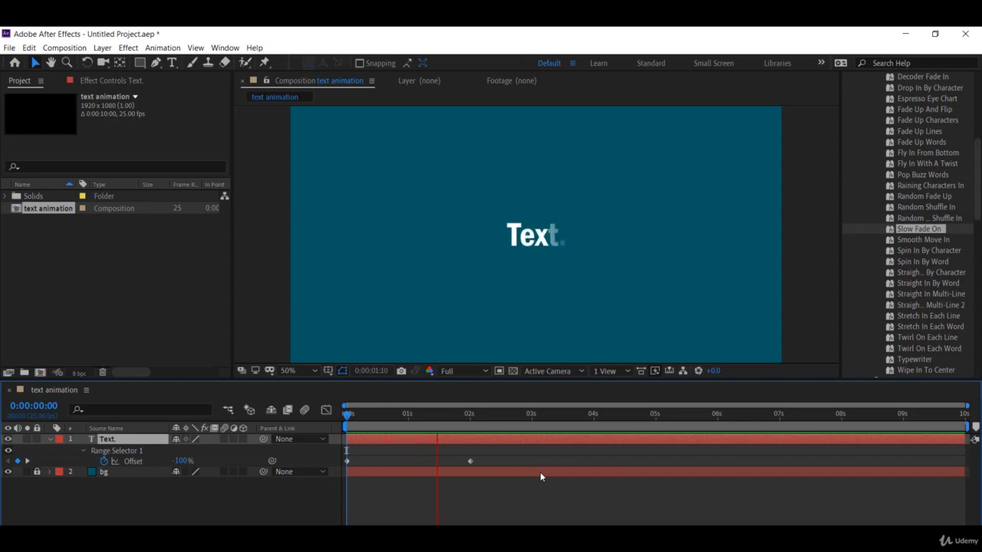
pyautogui.press('space')
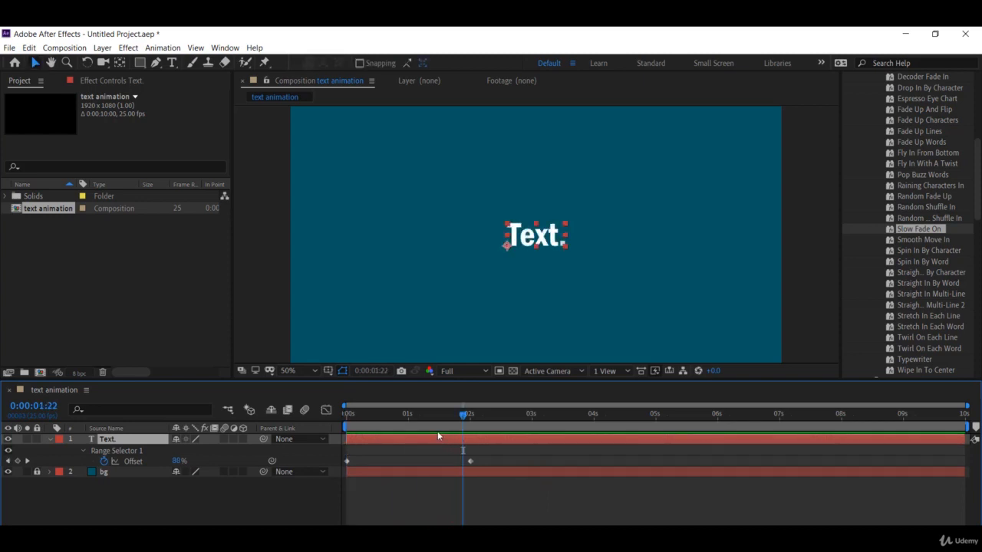
pyautogui.moveTo(465, 416); pyautogui.dragTo(356, 440)
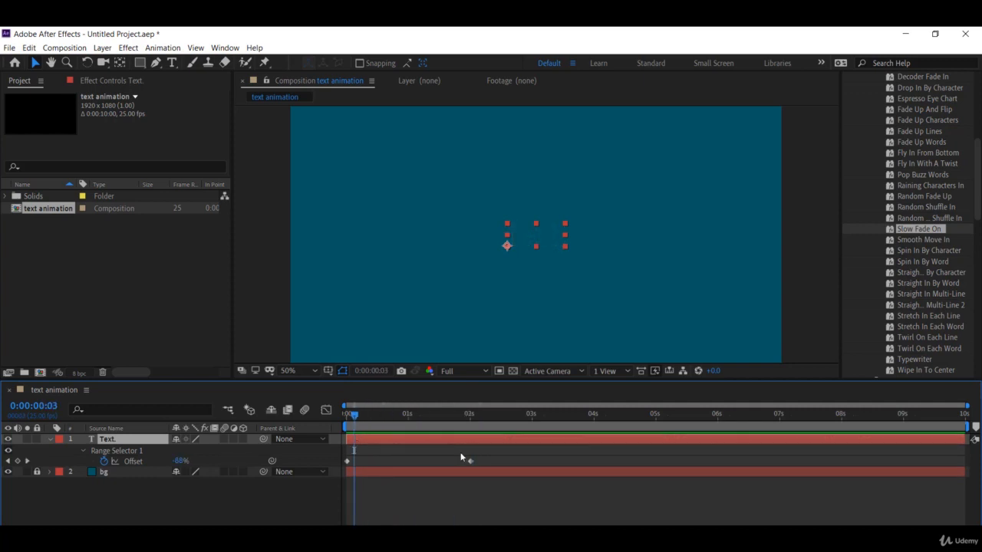
pyautogui.moveTo(355, 417)
pyautogui.mouseDown()
pyautogui.moveTo(342, 423)
pyautogui.moveTo(431, 418)
pyautogui.moveTo(369, 418)
pyautogui.mouseUp()
pyautogui.press('space')
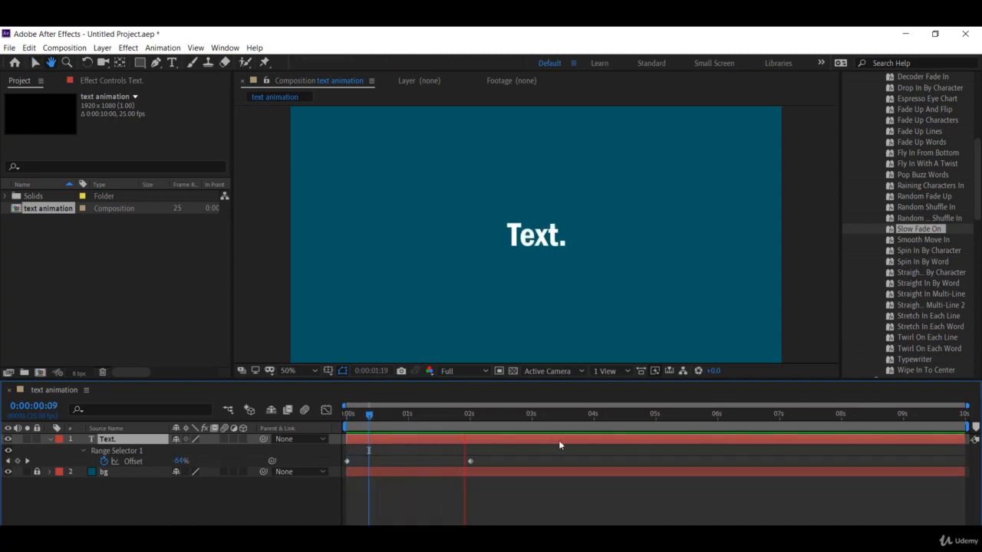
pyautogui.press('space')
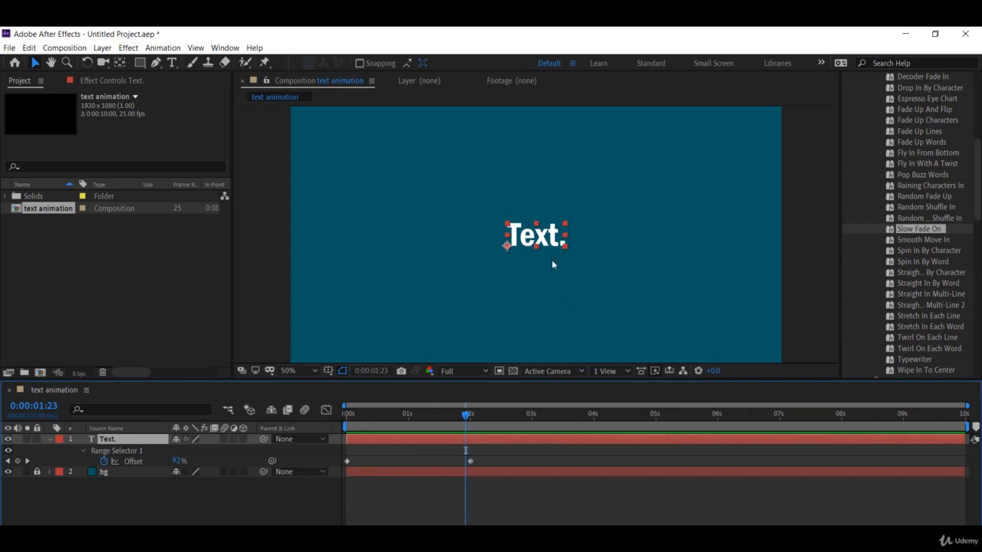
# Scale the "Text." layer to 179% and center it horizontally and vertically in the composition
pyautogui.press('s')
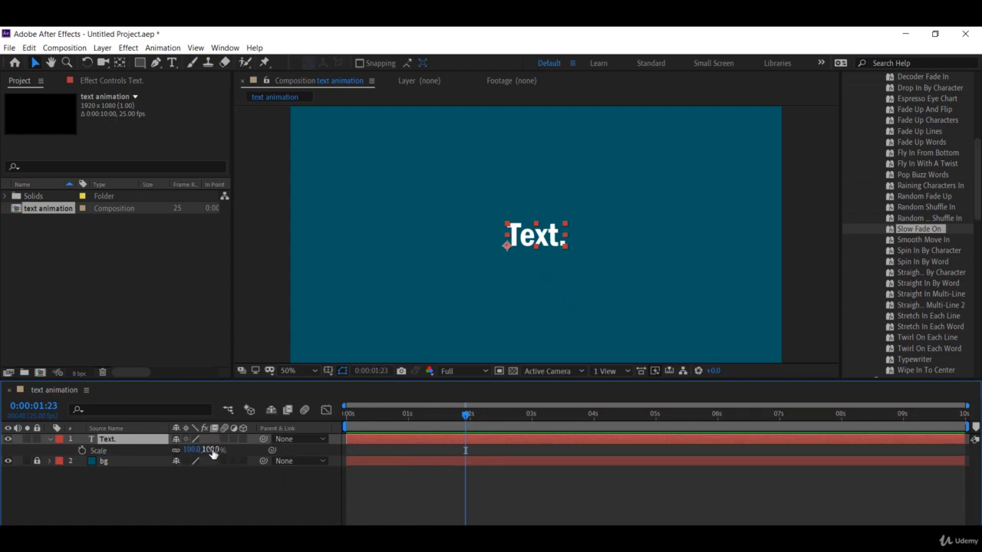
pyautogui.moveTo(213, 453); pyautogui.dragTo(273, 452)
pyautogui.scroll(3, 899, 272)
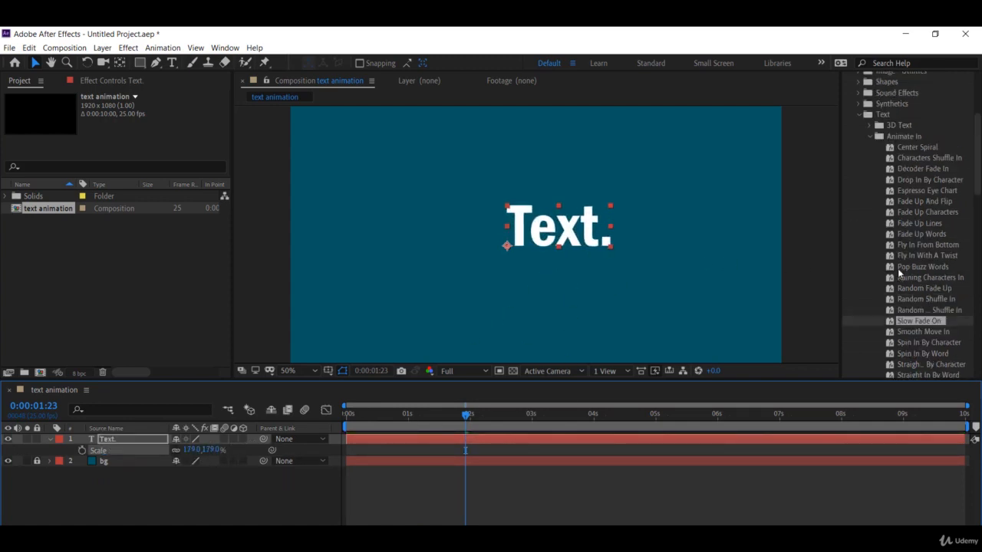
pyautogui.scroll(3, 901, 276)
pyautogui.scroll(-10, 903, 322)
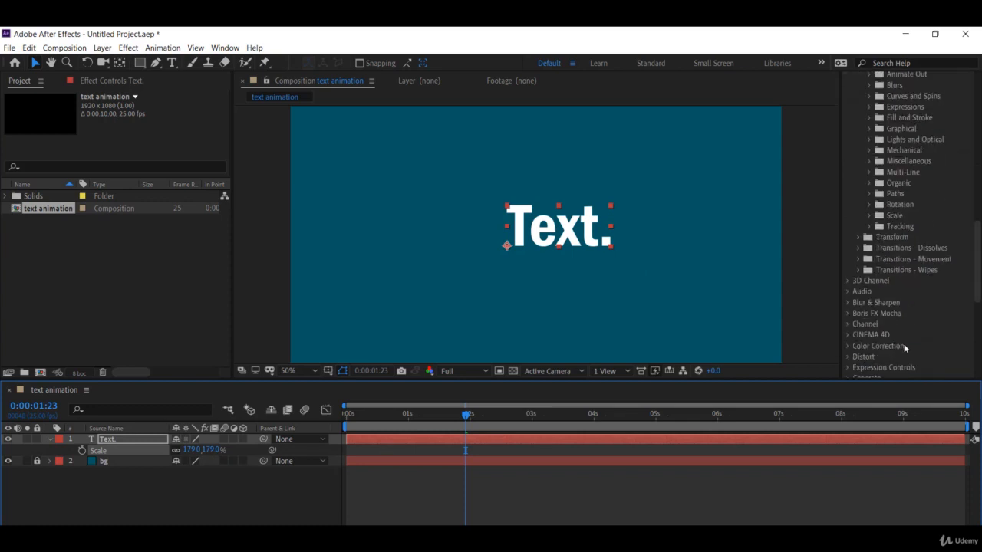
pyautogui.scroll(-8, 903, 348)
pyautogui.click(885, 273)
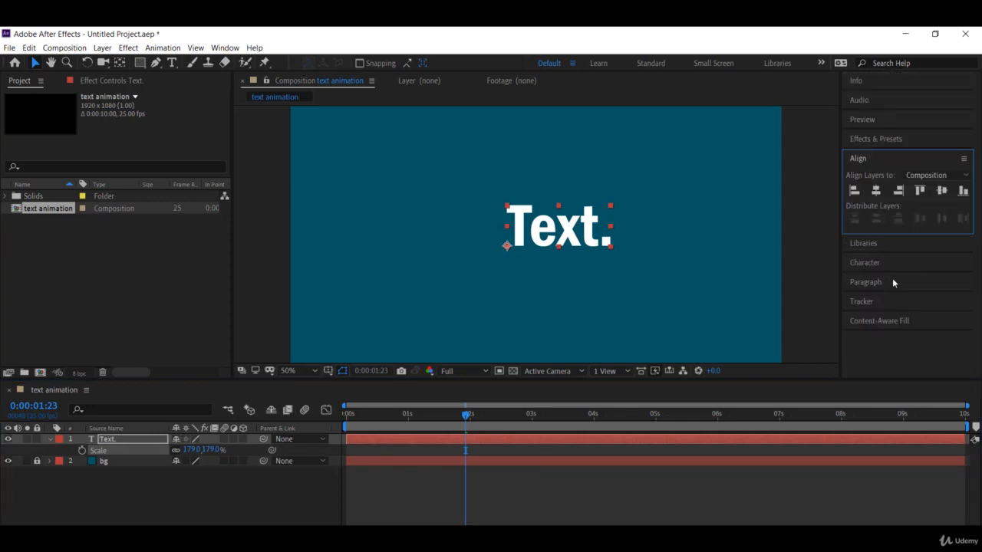
pyautogui.click(876, 191)
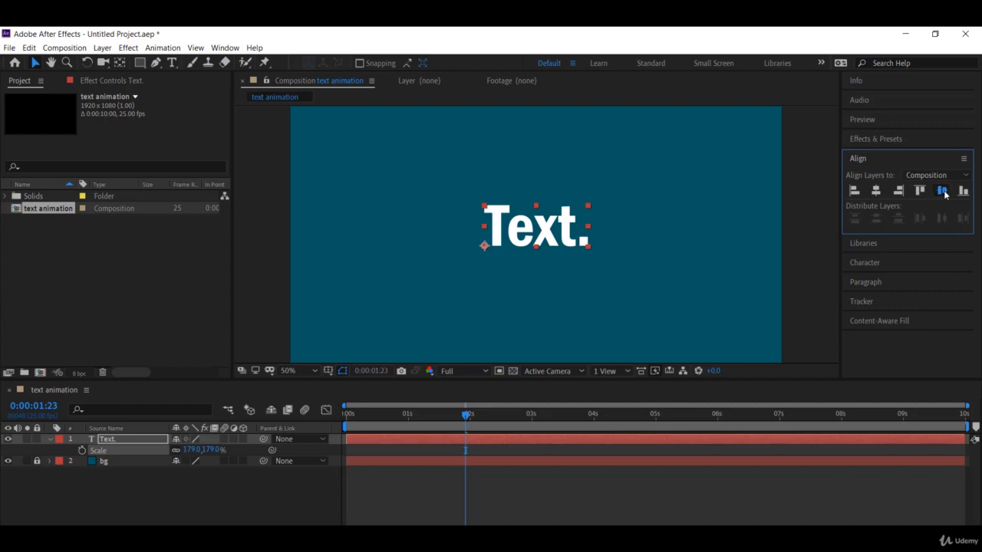
pyautogui.click(941, 191)
# Preview the enlarged text's fade-in animation from the first frame
pyautogui.moveTo(465, 415); pyautogui.dragTo(295, 430)
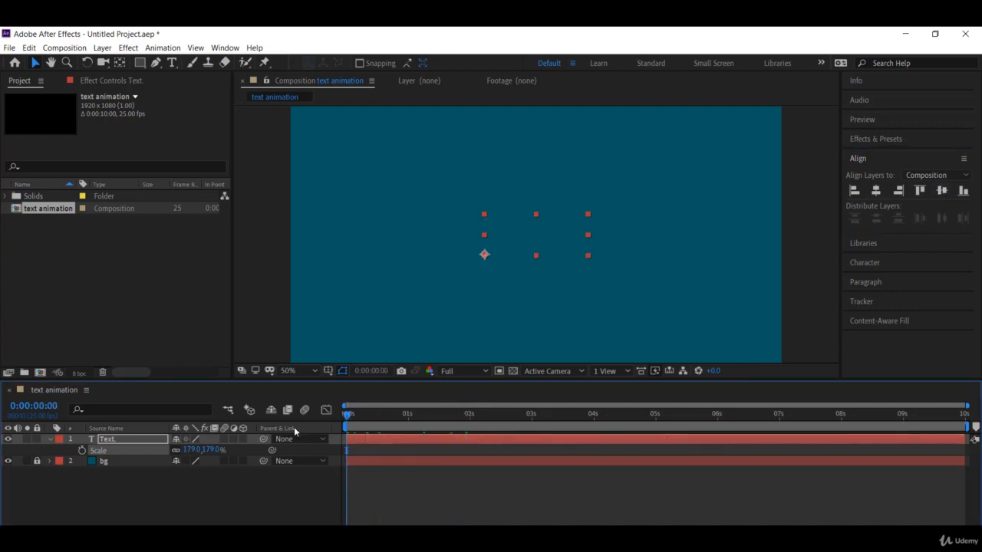
pyautogui.press('space')
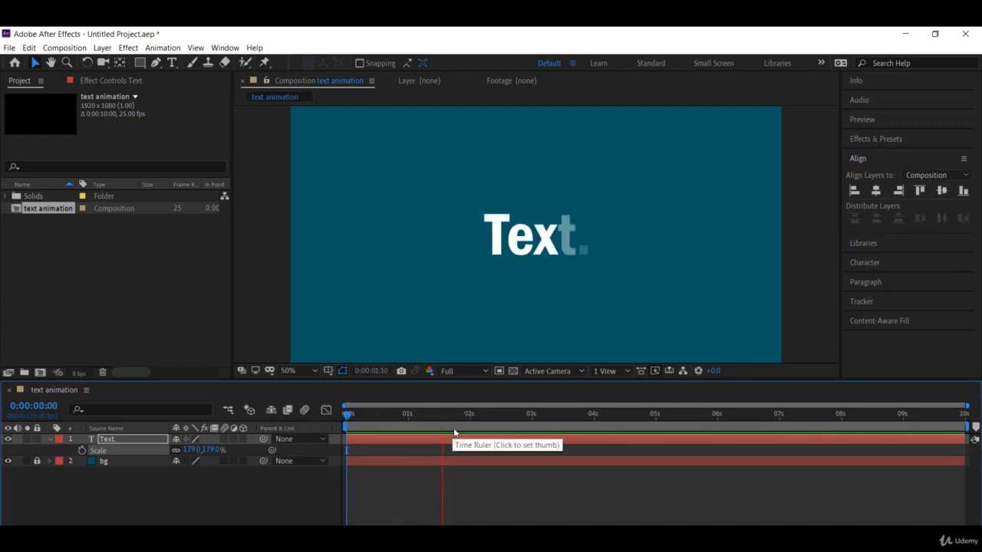
pyautogui.press('space')
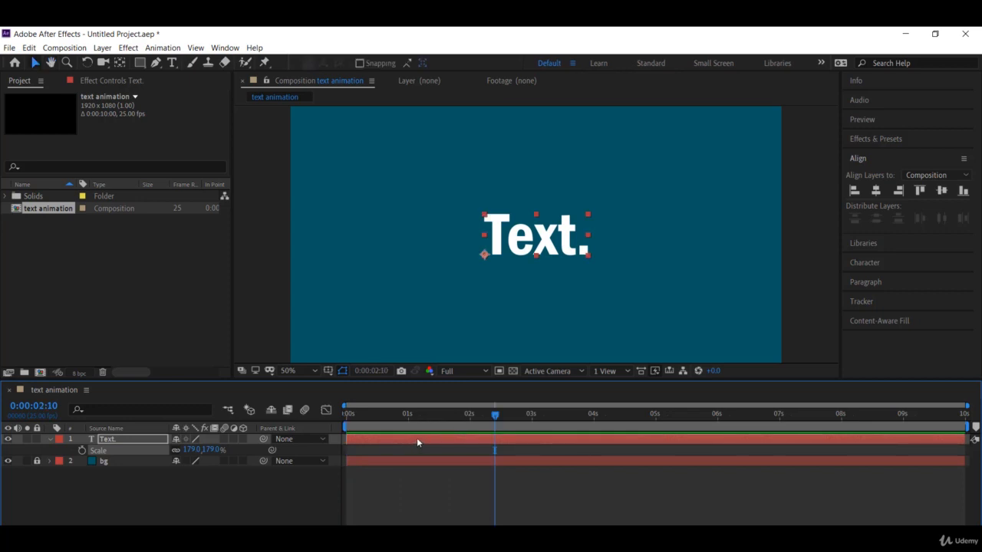
# Undo the last vertical alignment of the text layer and center the layer in the composition again
pyautogui.click(418, 440)
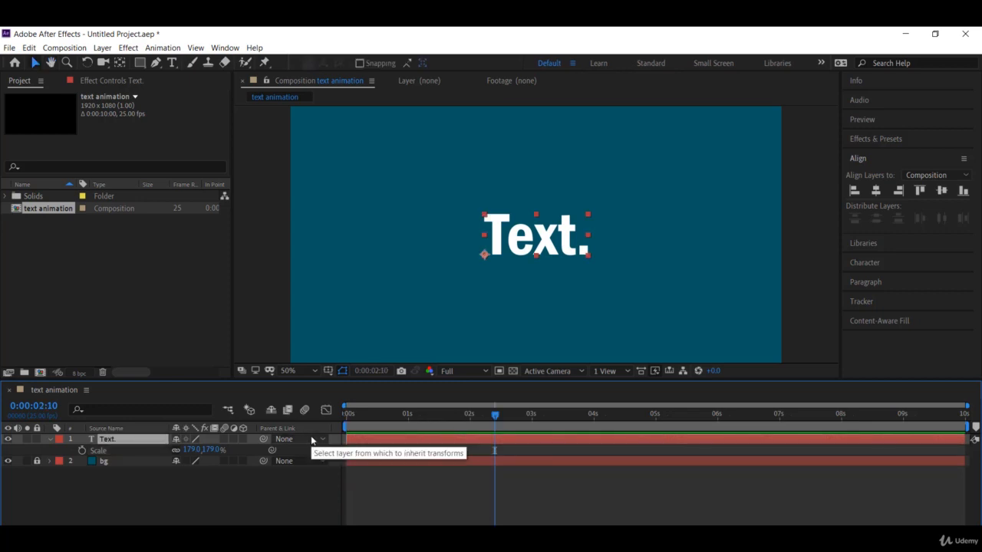
pyautogui.hotkey('ctrl', 'z')
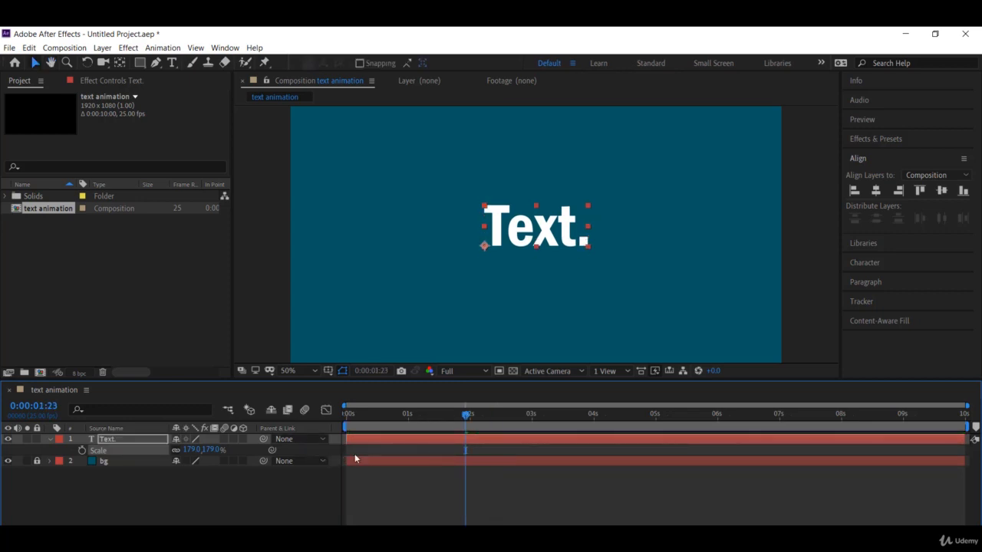
pyautogui.click(874, 190)
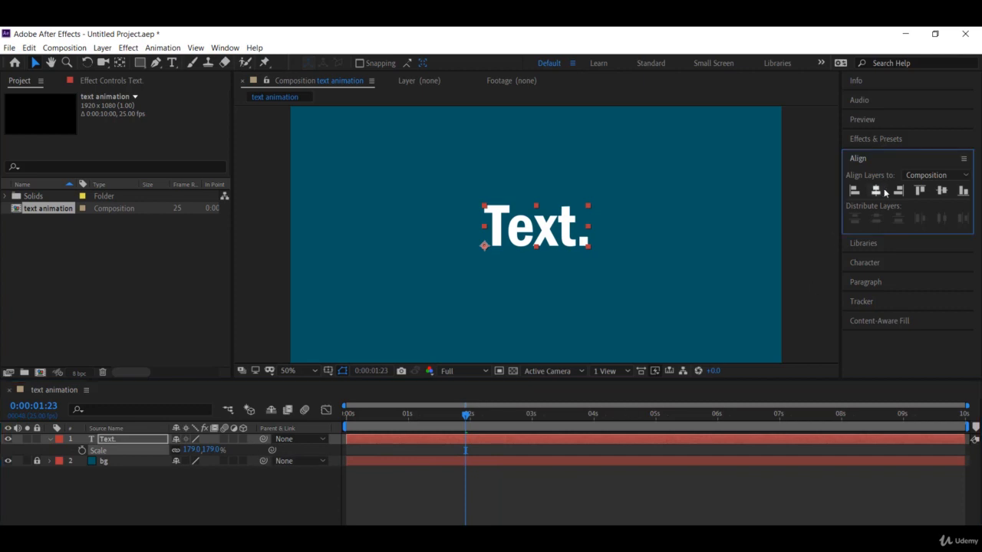
pyautogui.click(941, 190)
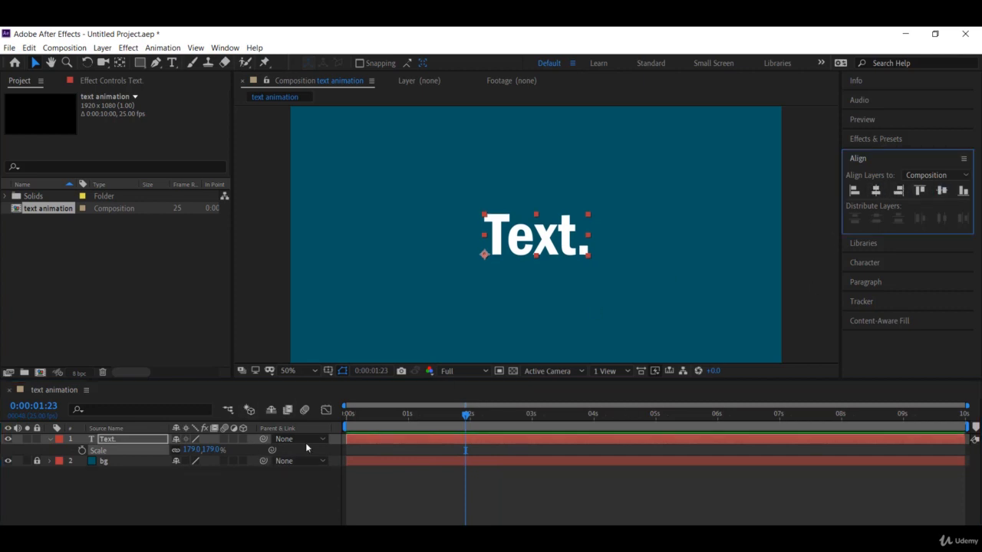
# Reveal the text layer's keyframes and delete both Offset keyframes of its range selector
pyautogui.click(393, 436)
pyautogui.press('u')
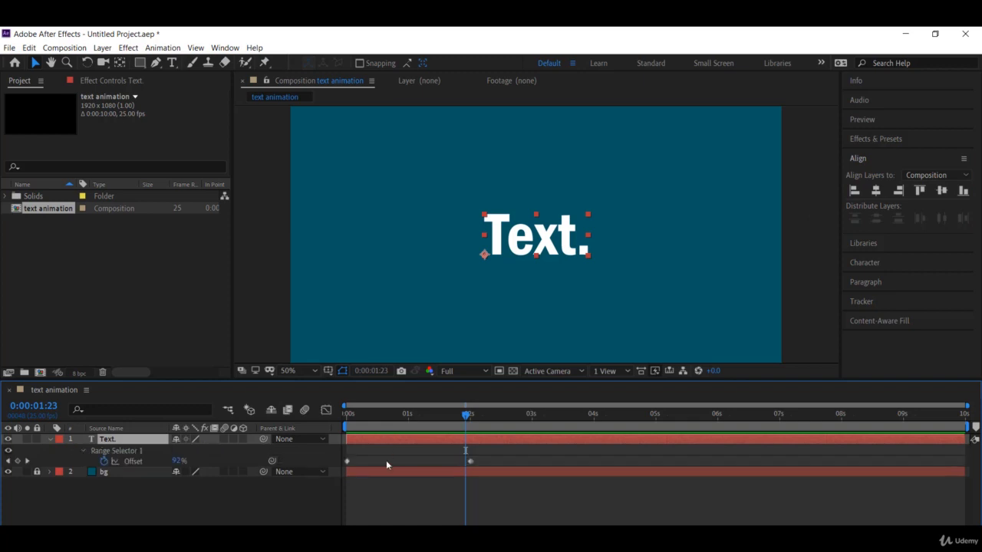
pyautogui.click(137, 451)
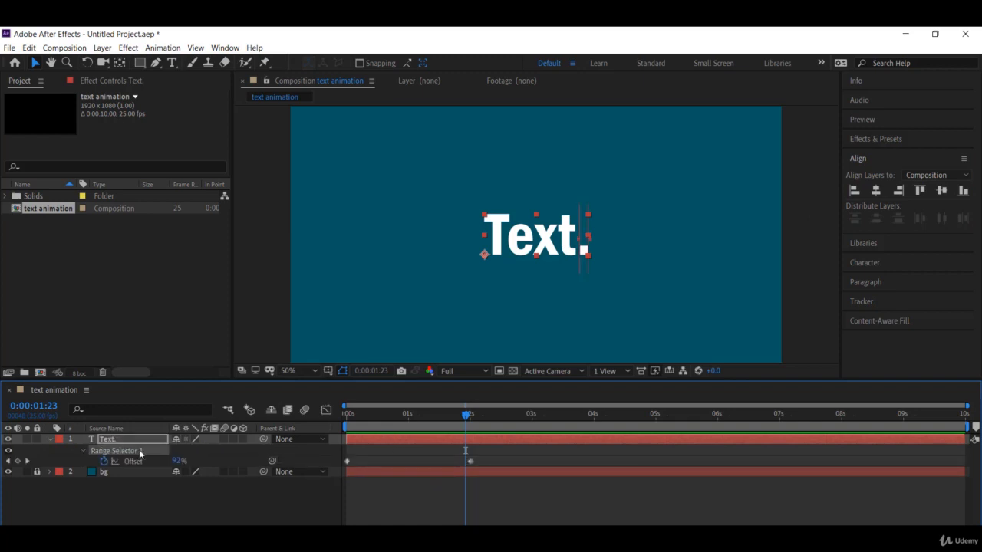
pyautogui.press('u')
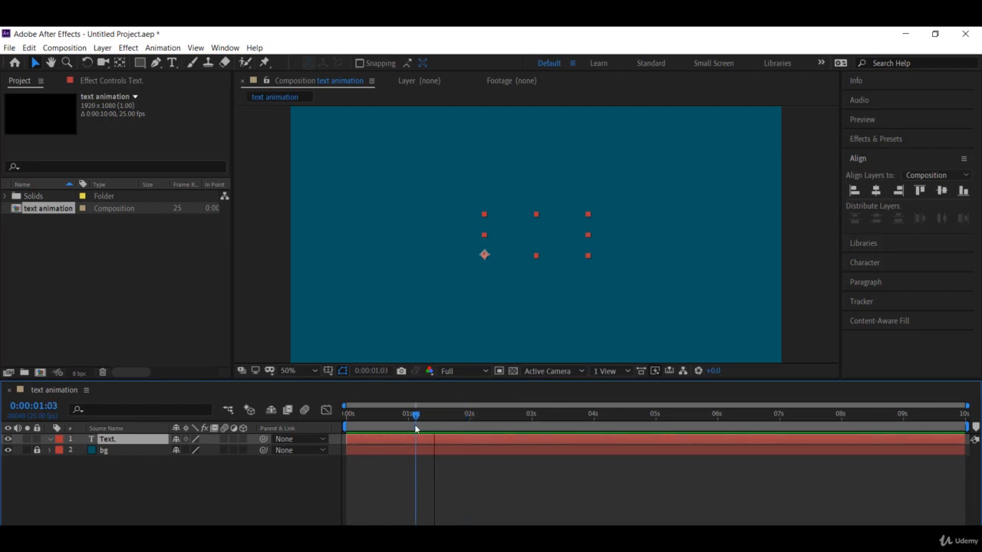
pyautogui.press('u')
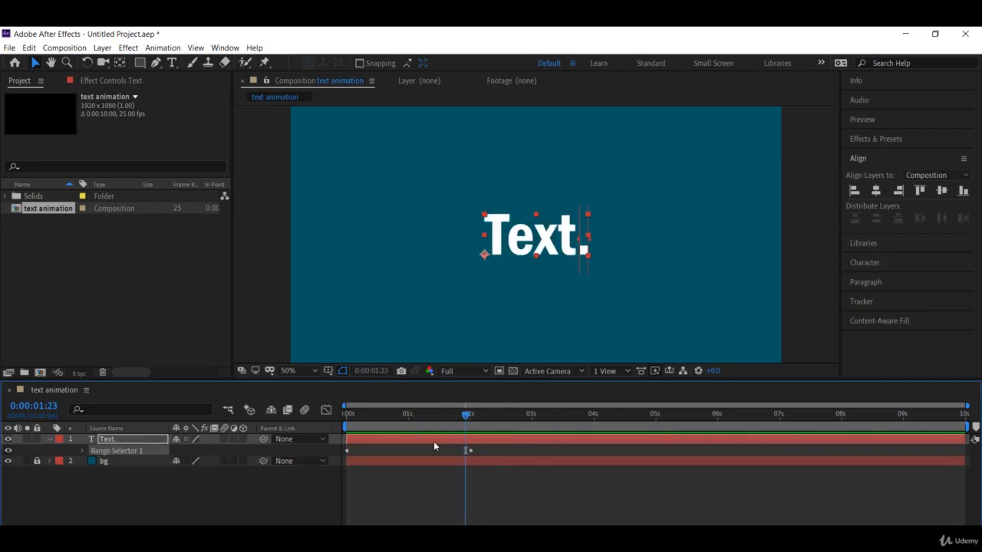
pyautogui.press('Return')
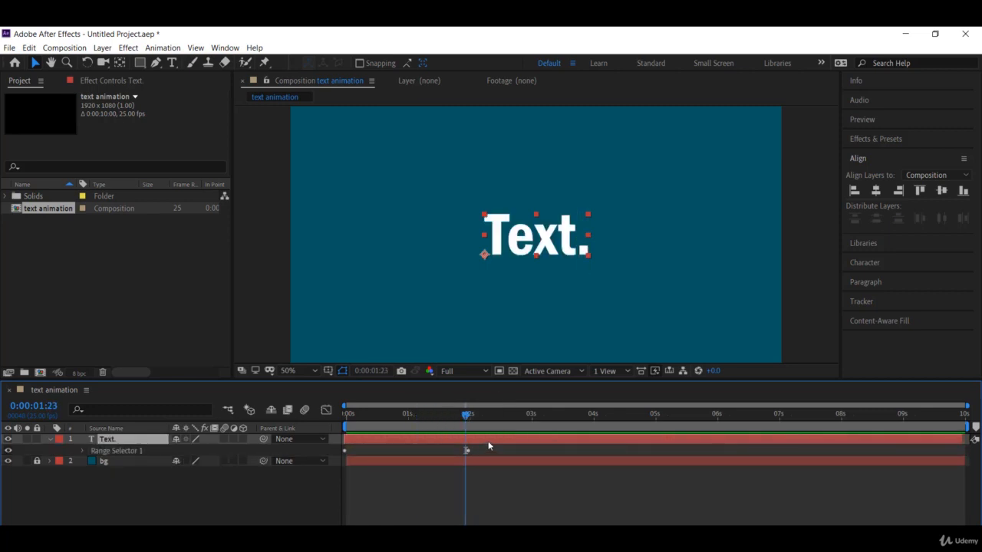
pyautogui.press('u')
pyautogui.moveTo(501, 451); pyautogui.dragTo(316, 480)
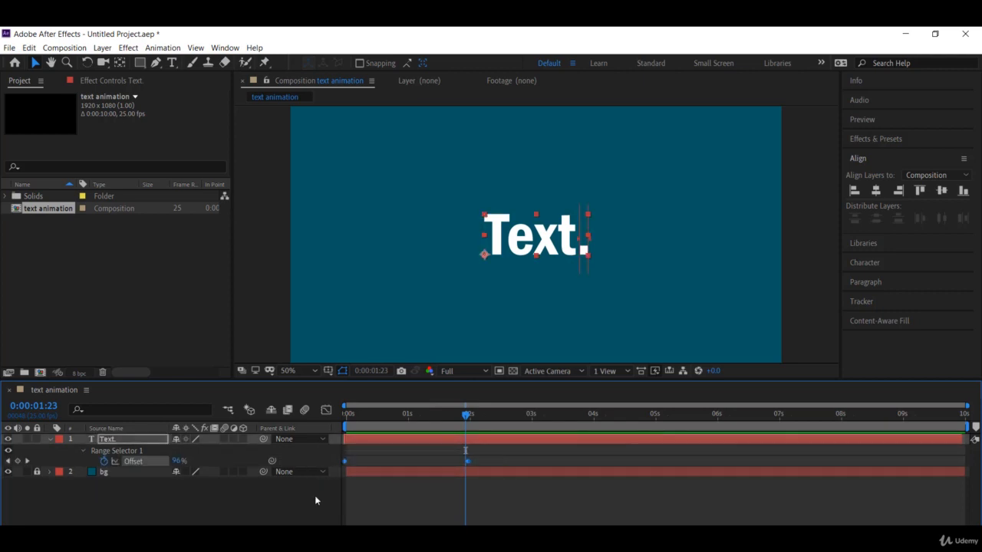
pyautogui.press('Delete')
# Apply the Typewriter preset from the Animate In text presets to the "Text." layer at 0:00:01:23
pyautogui.click(910, 138)
pyautogui.scroll(-3, 904, 279)
pyautogui.scroll(-5, 906, 285)
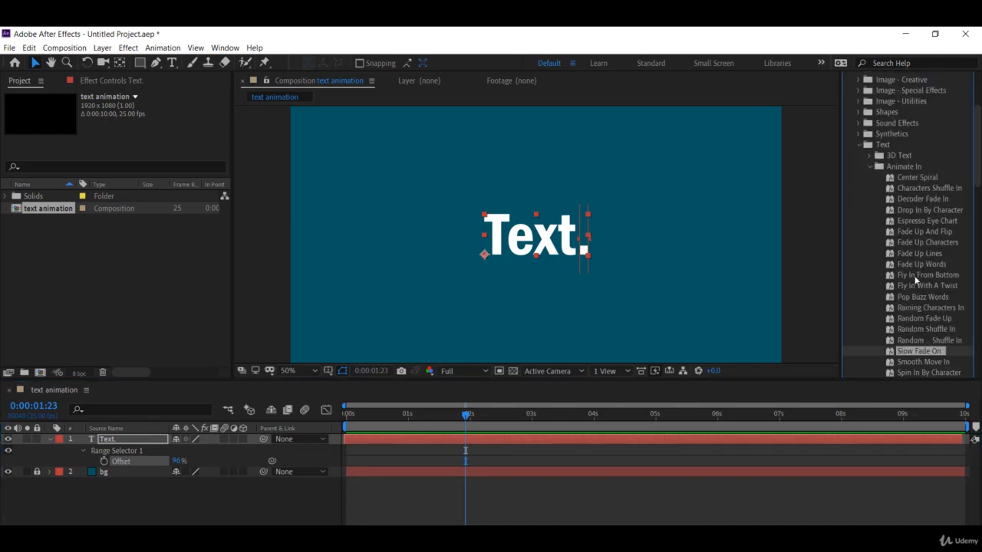
pyautogui.scroll(-2, 925, 289)
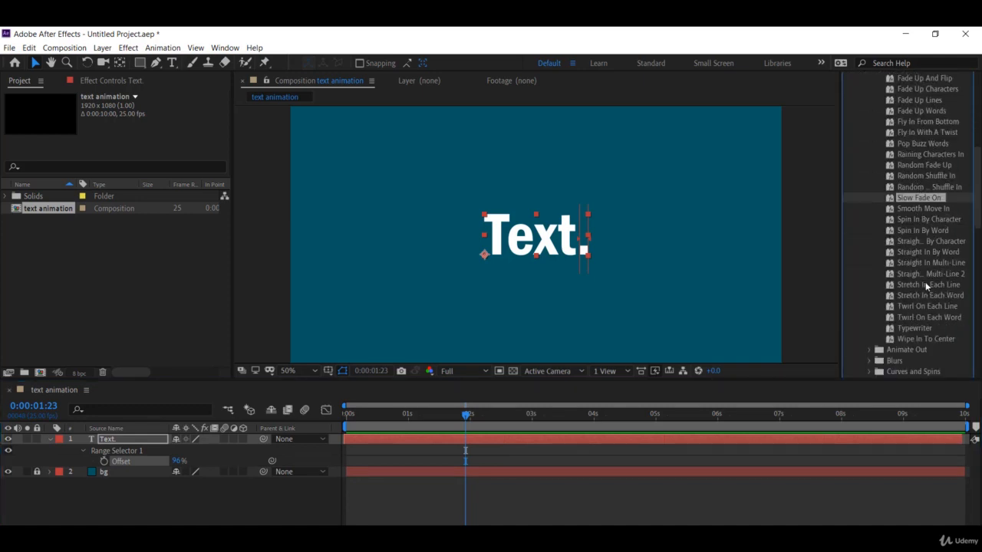
pyautogui.click(929, 300)
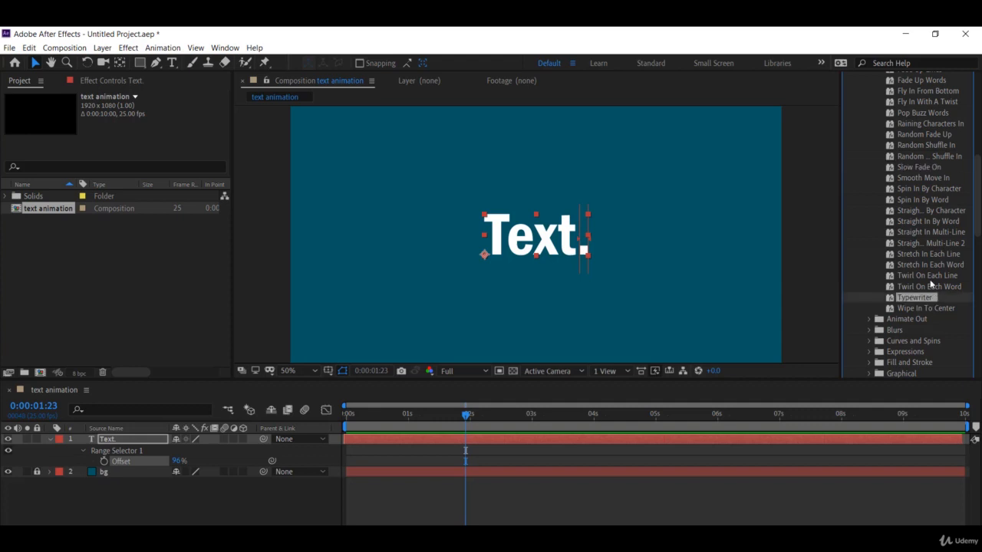
pyautogui.scroll(1, 927, 276)
pyautogui.scroll(-1, 930, 306)
pyautogui.moveTo(922, 296); pyautogui.dragTo(538, 250)
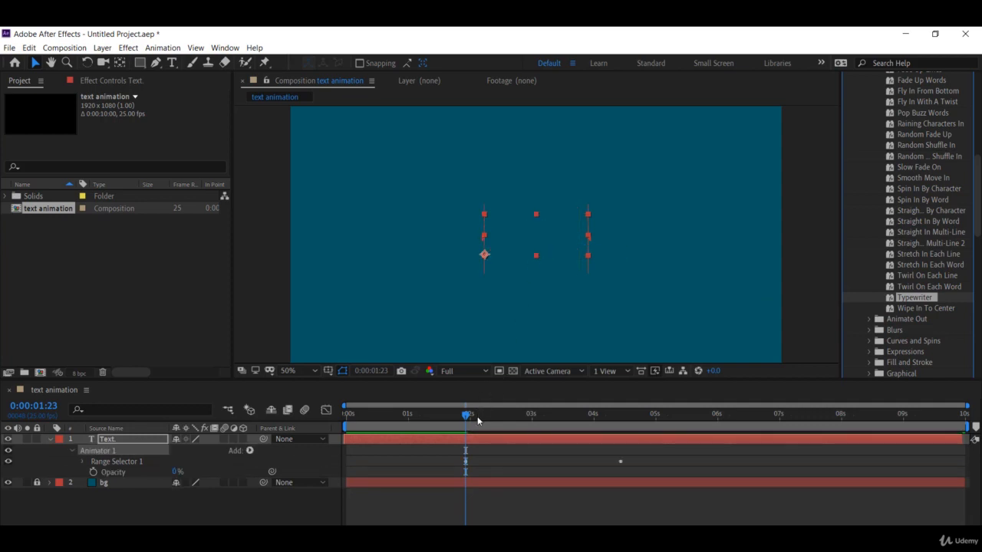
# Preview the typewriter animation from the first frame until the full word is shown
pyautogui.moveTo(466, 416); pyautogui.dragTo(345, 412)
pyautogui.press('space')
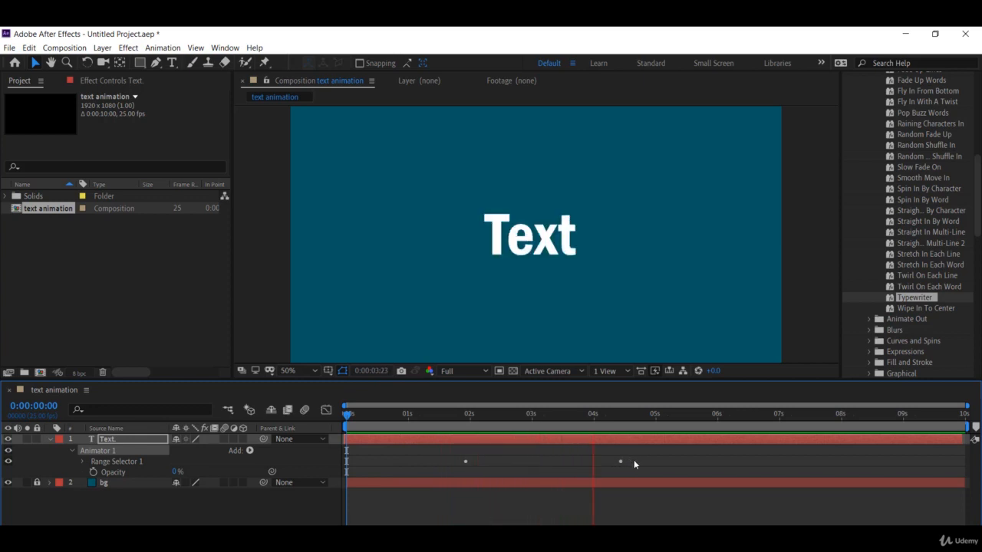
pyautogui.press('space')
# Reveal the text layer's keyframes, move the second Start keyframe to just before 3 seconds, and preview the faster typing
pyautogui.moveTo(668, 454); pyautogui.dragTo(501, 450)
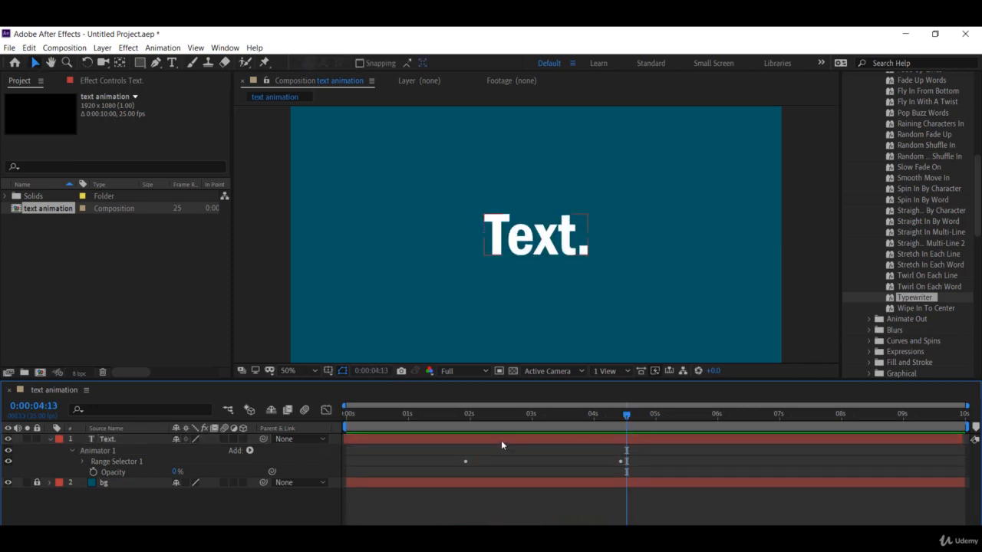
pyautogui.click(501, 441)
pyautogui.press('u')
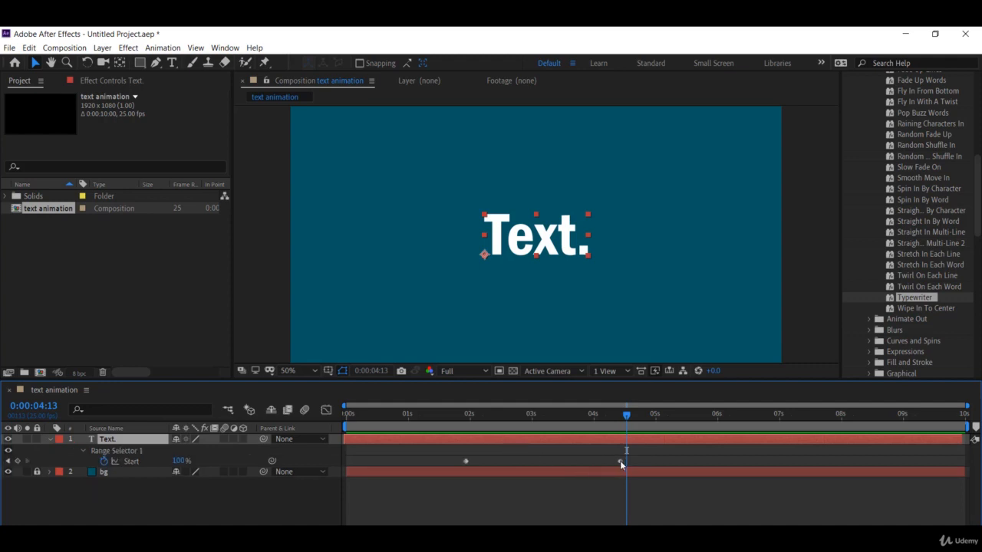
pyautogui.moveTo(620, 462); pyautogui.dragTo(522, 462)
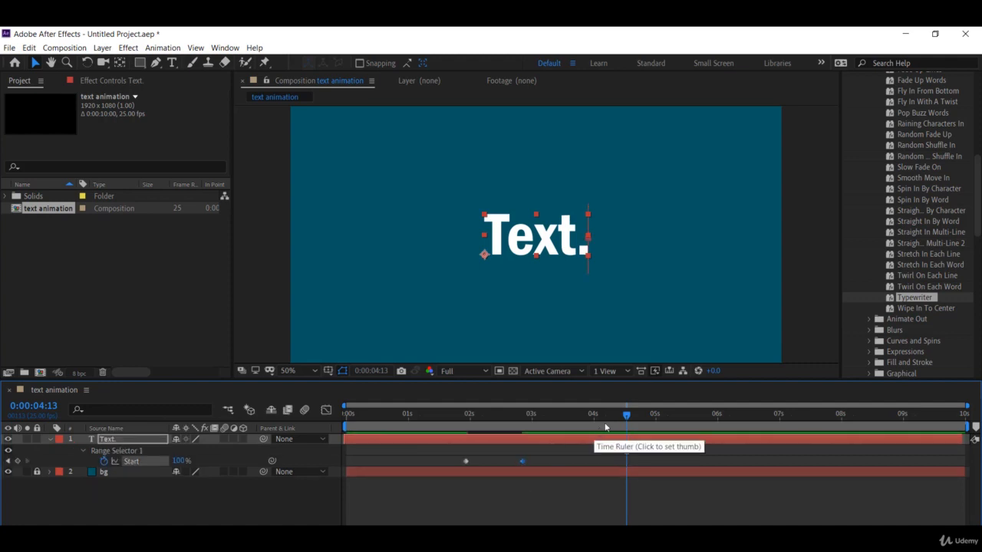
pyautogui.moveTo(624, 418); pyautogui.dragTo(437, 418)
pyautogui.press('space')
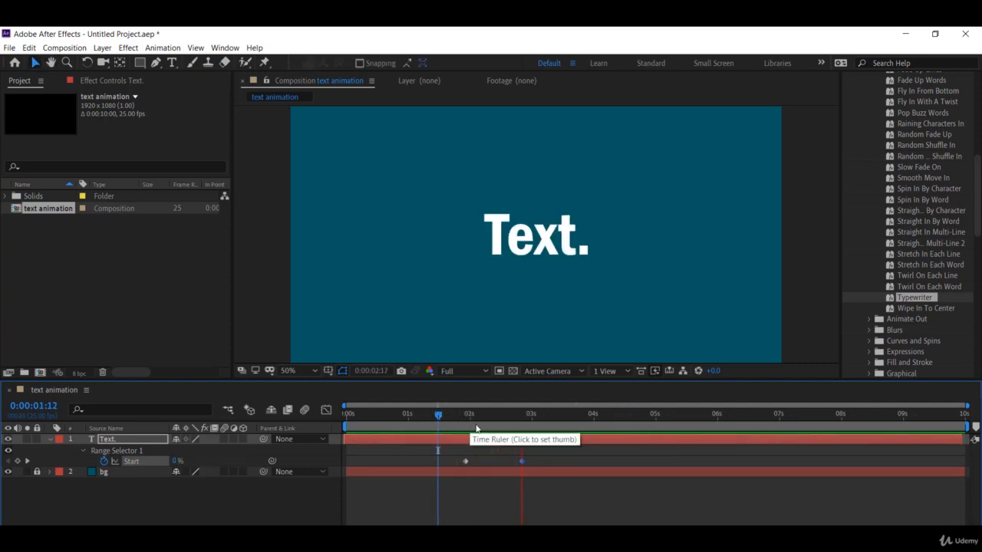
pyautogui.press('space')
# Move the second Start keyframe to about 2.6 seconds and preview the typewriter animation from 0:00:00:06 and 0:00:01:02
pyautogui.moveTo(522, 462); pyautogui.dragTo(508, 462)
pyautogui.moveTo(598, 420); pyautogui.dragTo(362, 429)
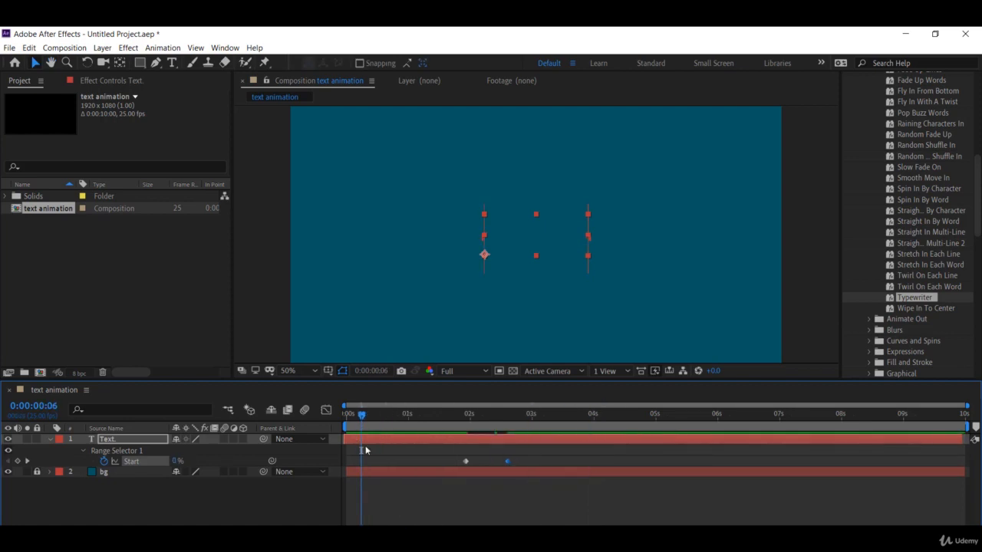
pyautogui.press('space')
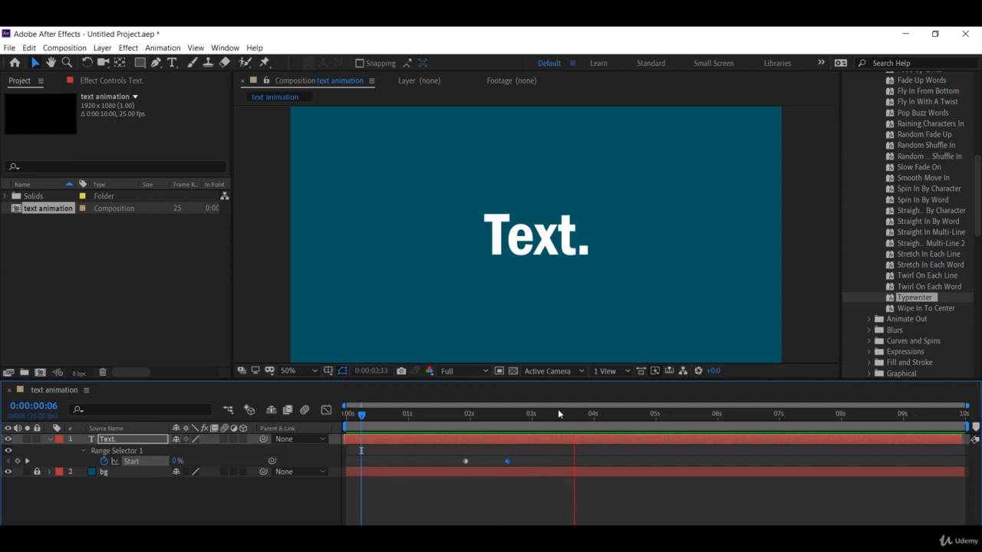
pyautogui.press('space')
pyautogui.hotkey('shift', 'pageup')
pyautogui.click(413, 415)
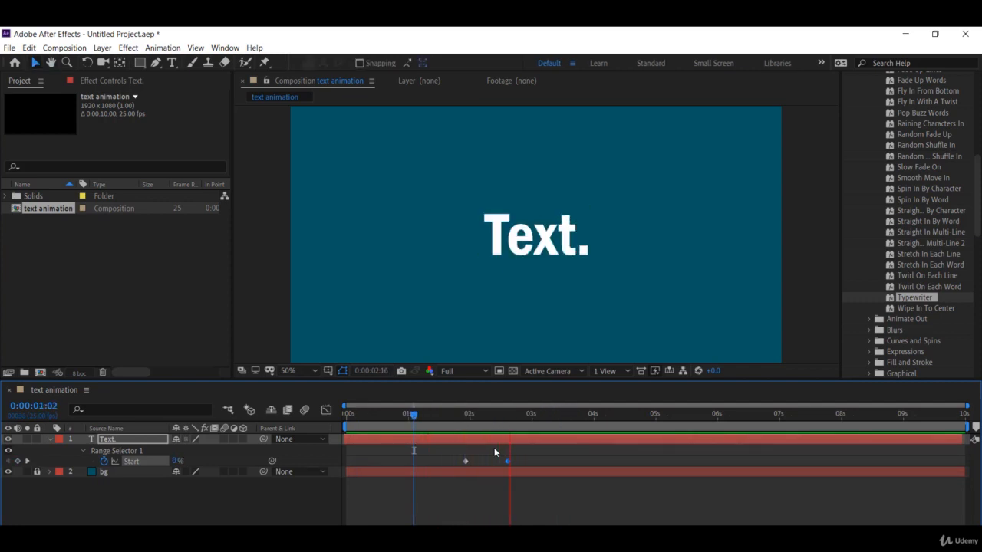
# Stop the preview and delete both typewriter Start keyframes from the text layer
pyautogui.press('space')
pyautogui.moveTo(547, 454); pyautogui.dragTo(445, 474)
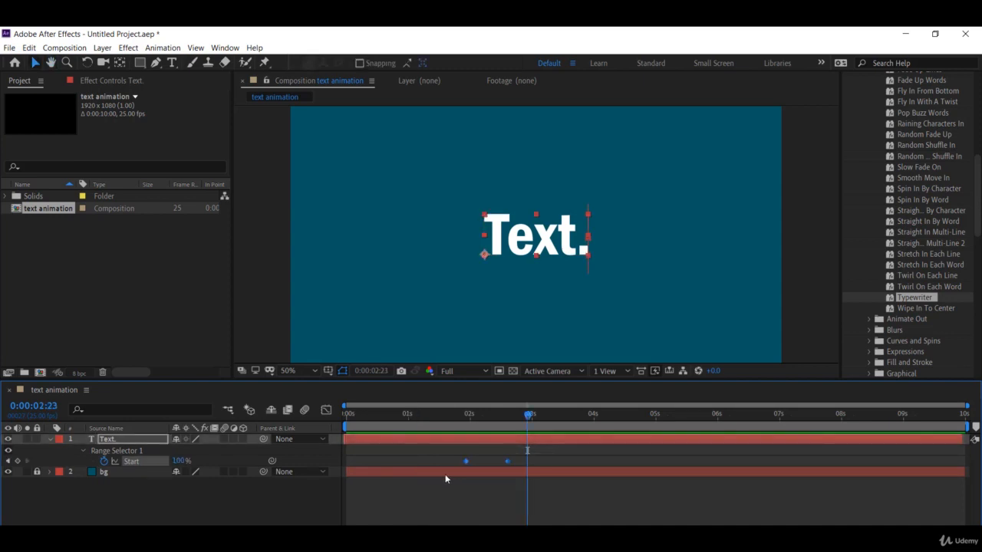
pyautogui.press('Delete')
# Apply the Fly In From Bottom preset from the Animate In presets to the text at 0:00:02:23 and preview it from 0:00:02:11
pyautogui.scroll(-2, 954, 234)
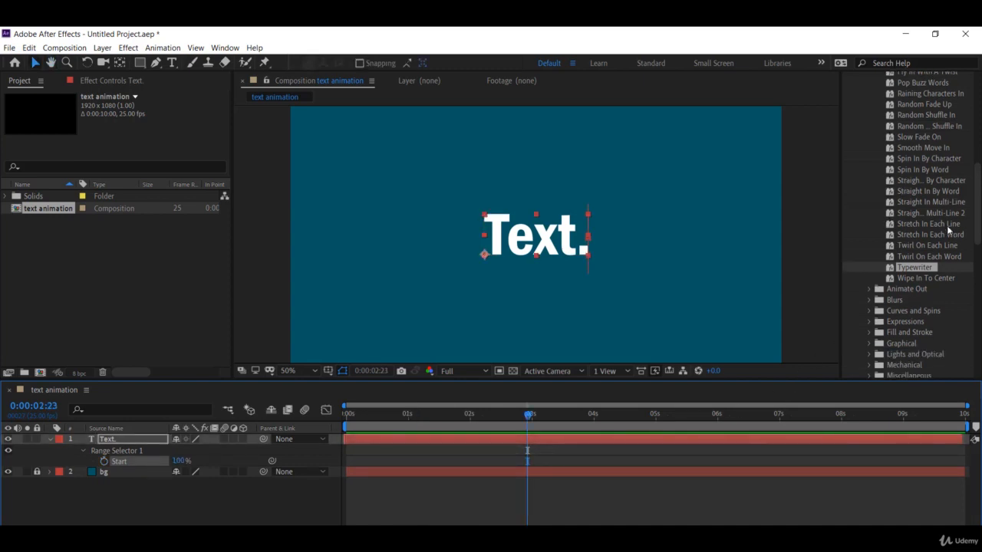
pyautogui.scroll(4, 951, 231)
pyautogui.scroll(4, 962, 284)
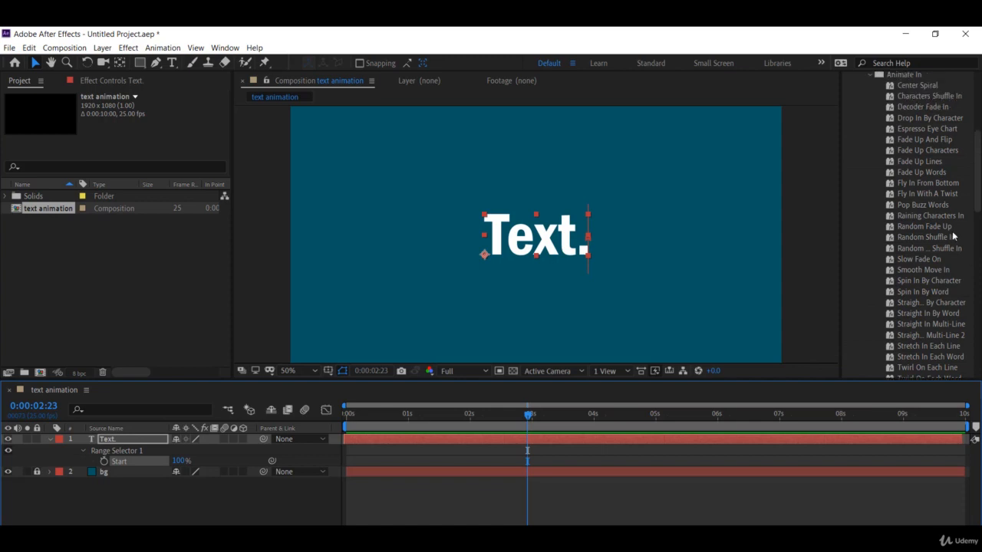
pyautogui.click(931, 161)
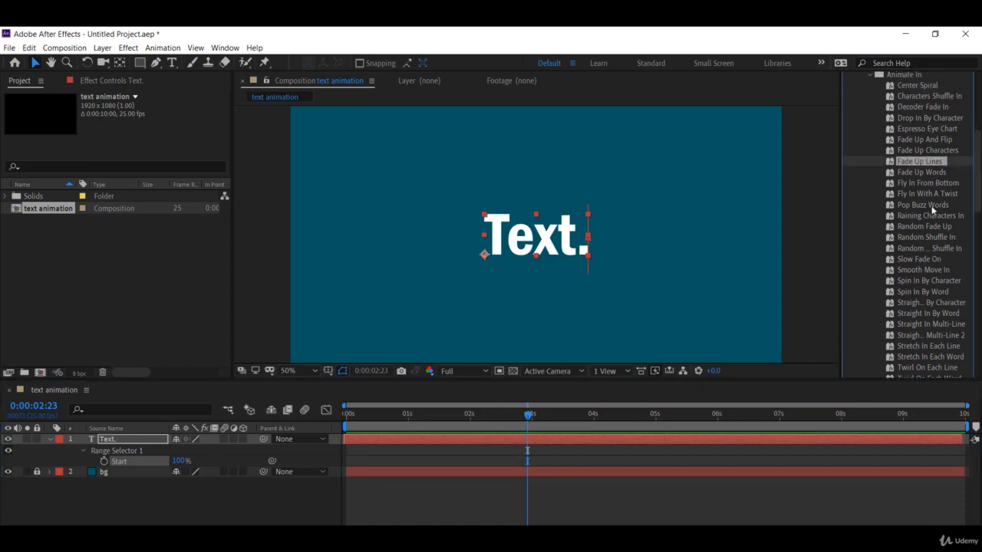
pyautogui.scroll(-2, 922, 224)
pyautogui.scroll(-6, 924, 230)
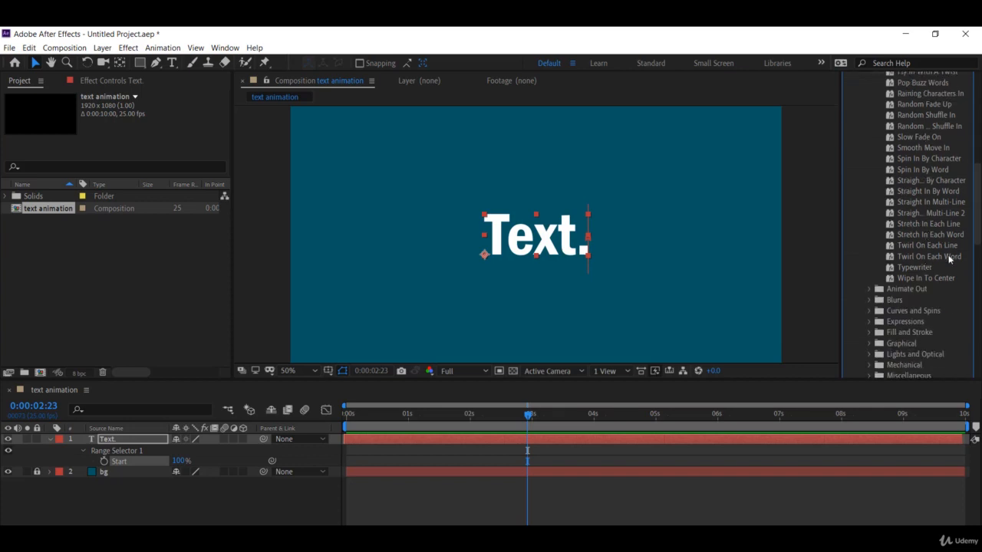
pyautogui.scroll(6, 928, 226)
pyautogui.scroll(2, 935, 184)
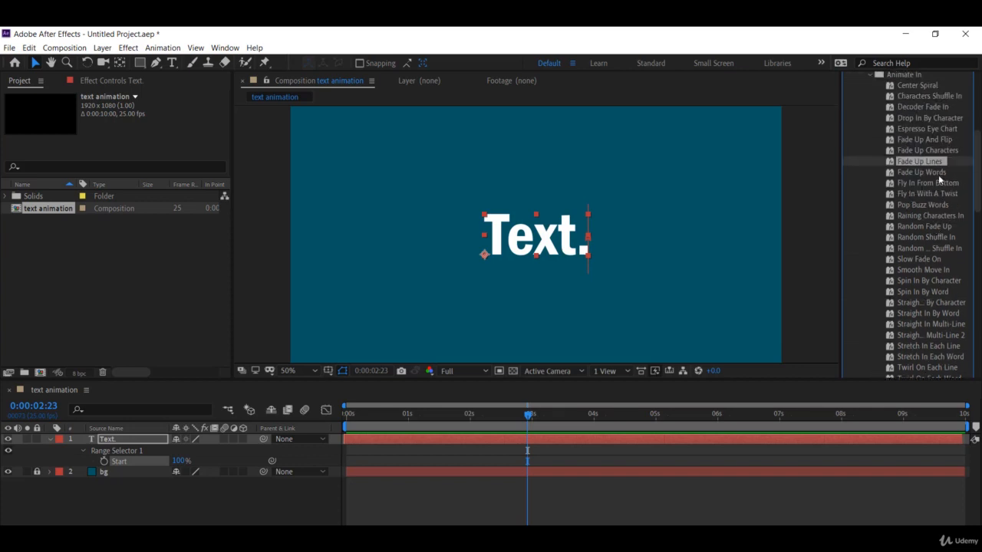
pyautogui.click(940, 184)
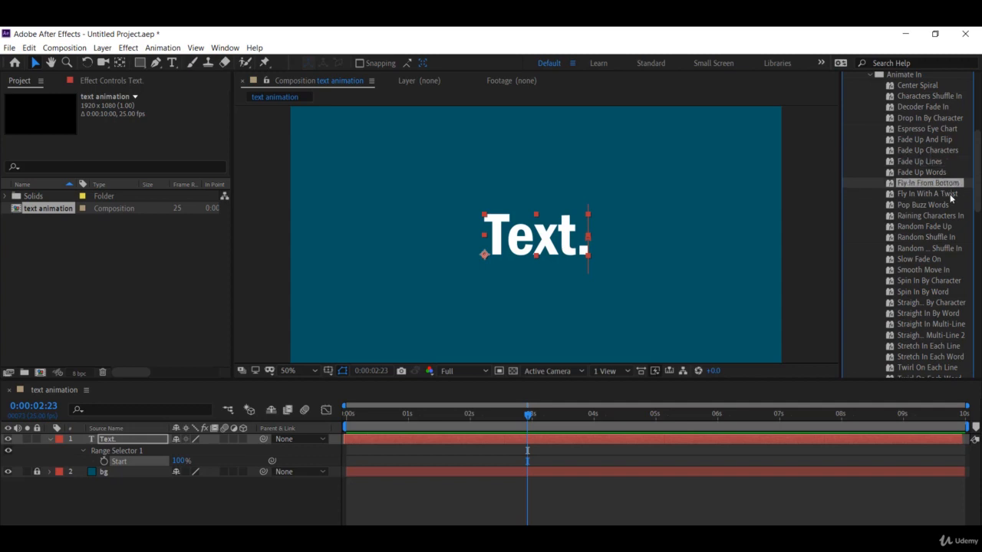
pyautogui.moveTo(955, 191); pyautogui.dragTo(562, 243)
pyautogui.moveTo(529, 417); pyautogui.dragTo(498, 417)
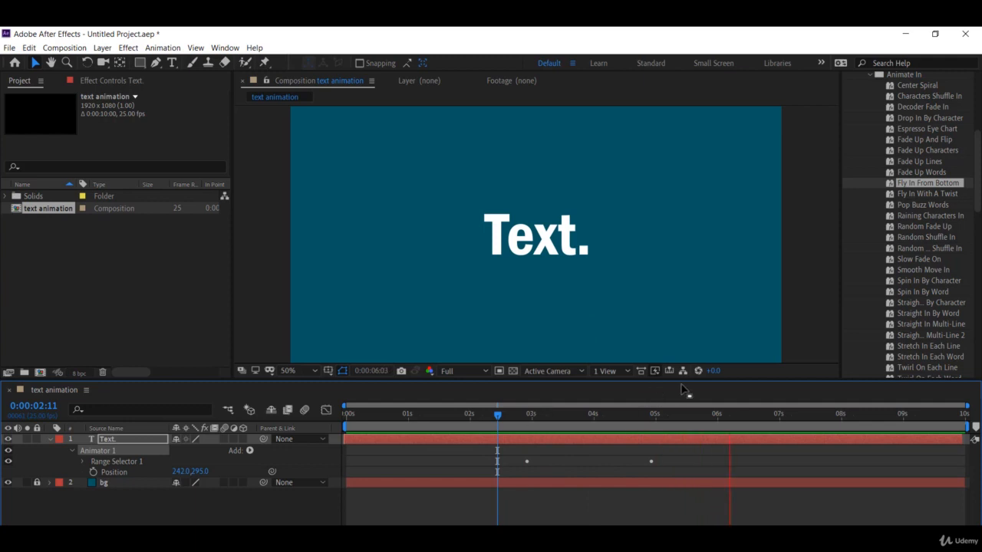
pyautogui.press('space')
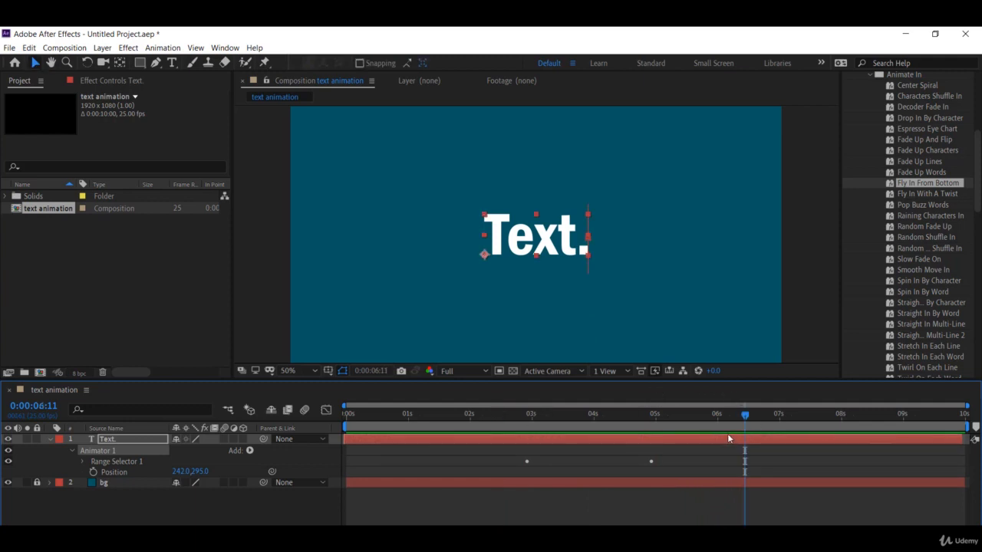